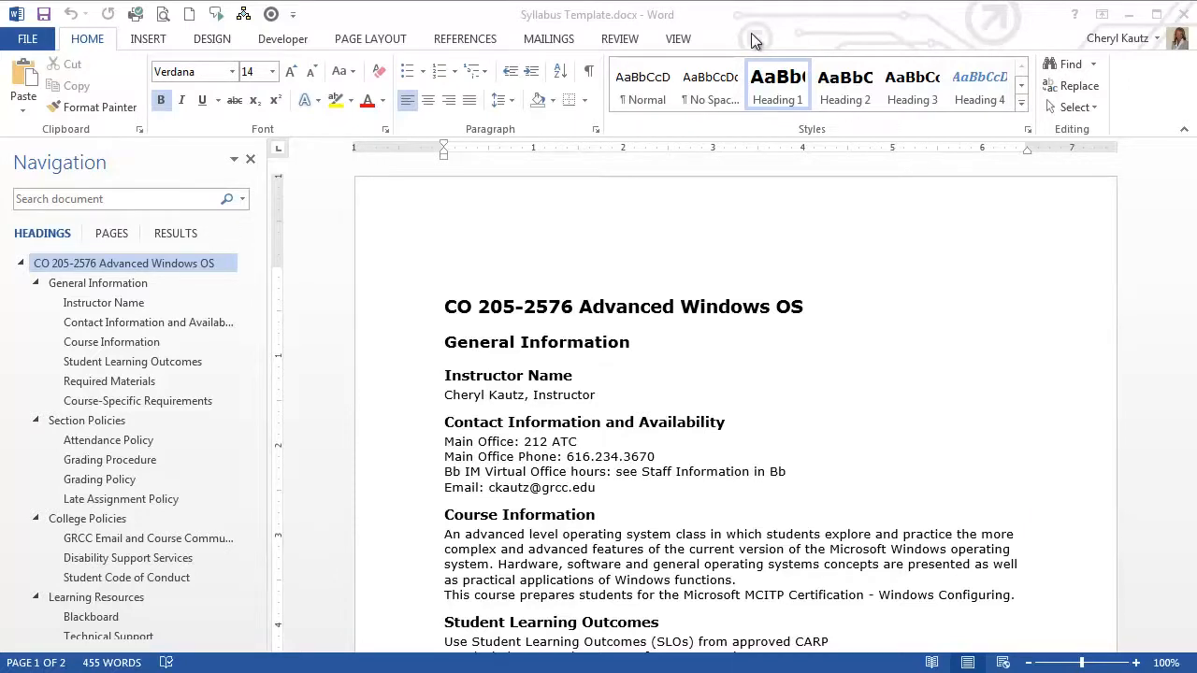
pyautogui.click(677, 42)
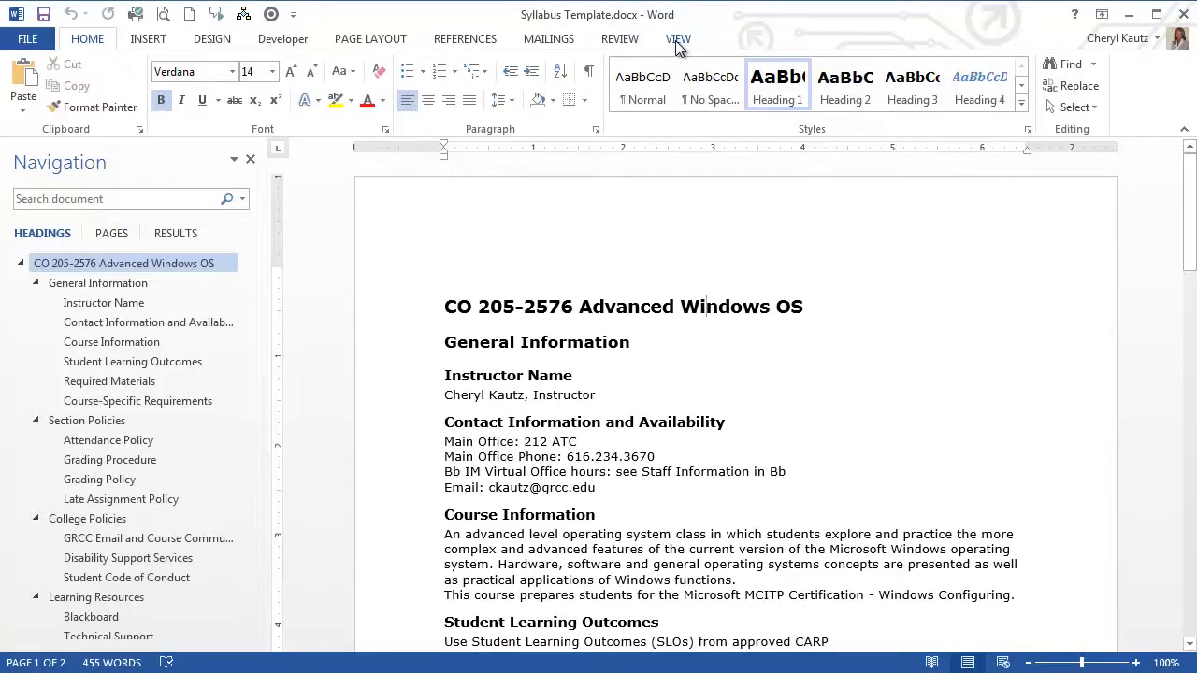
pyautogui.click(677, 42)
pyautogui.scroll(-3, 879, 444)
pyautogui.scroll(-1, 879, 444)
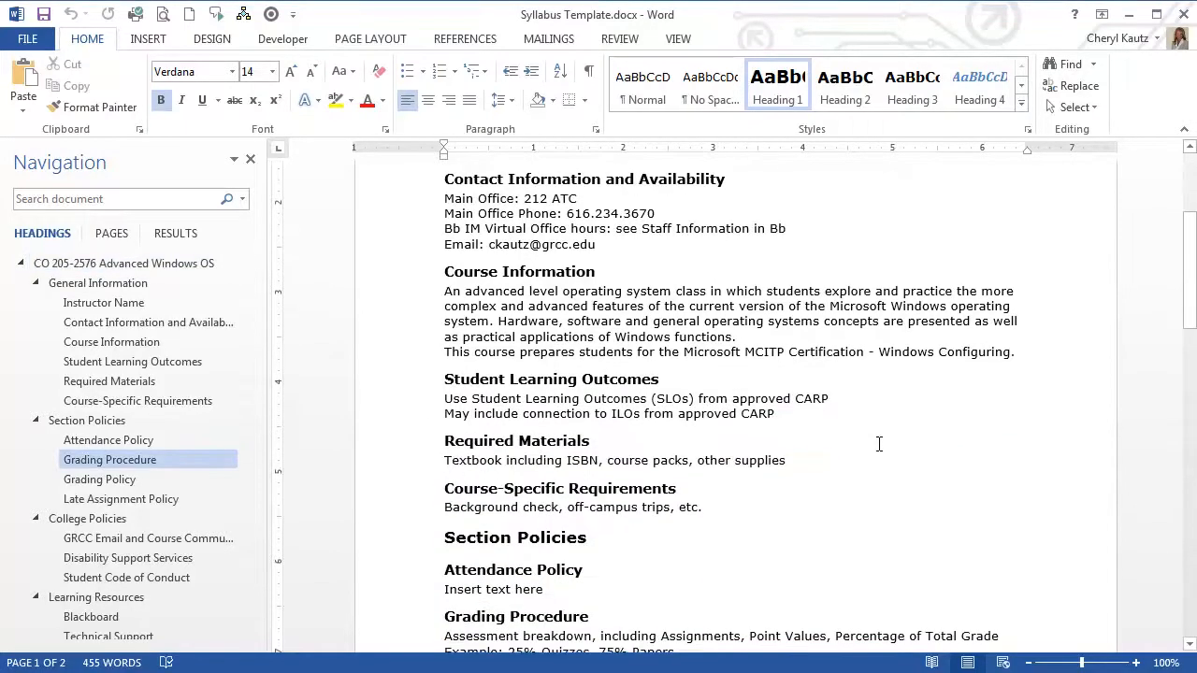
pyautogui.scroll(-15, 879, 444)
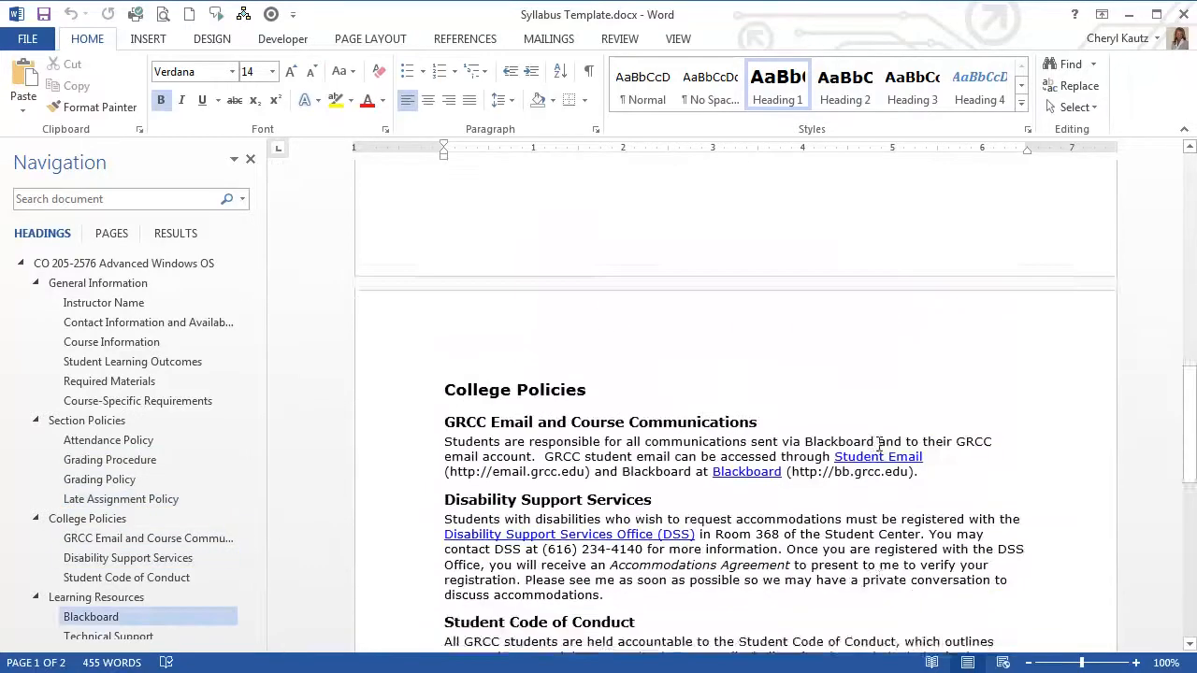
pyautogui.scroll(-6, 879, 445)
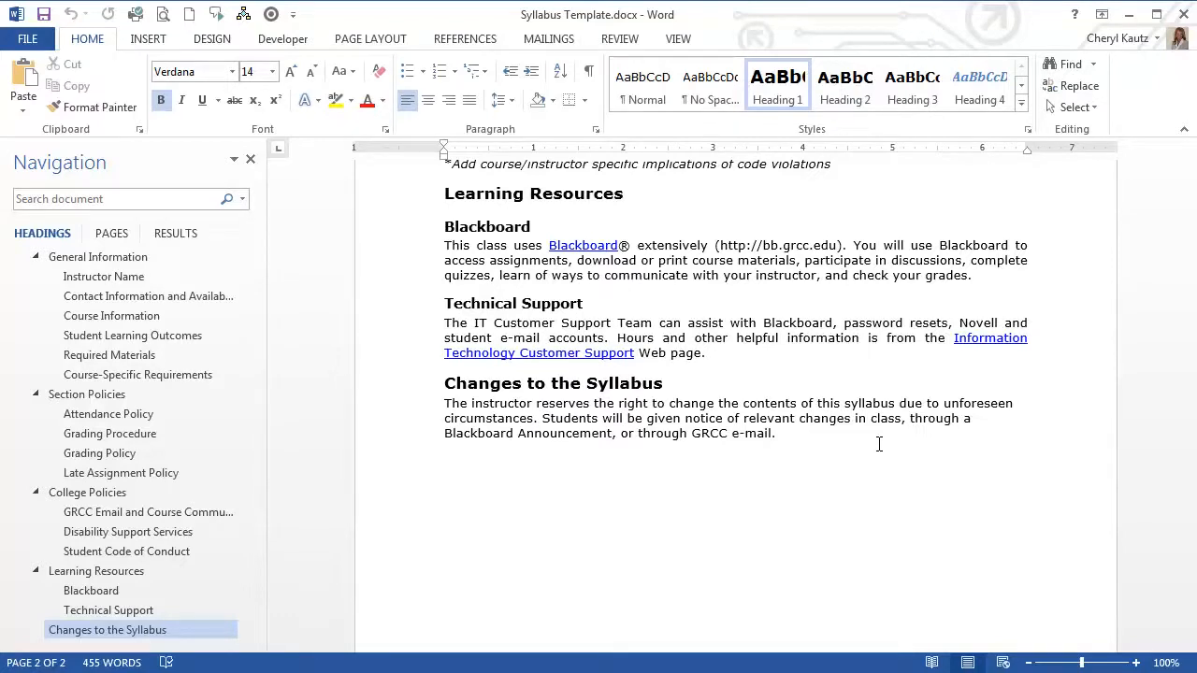
pyautogui.click(994, 274)
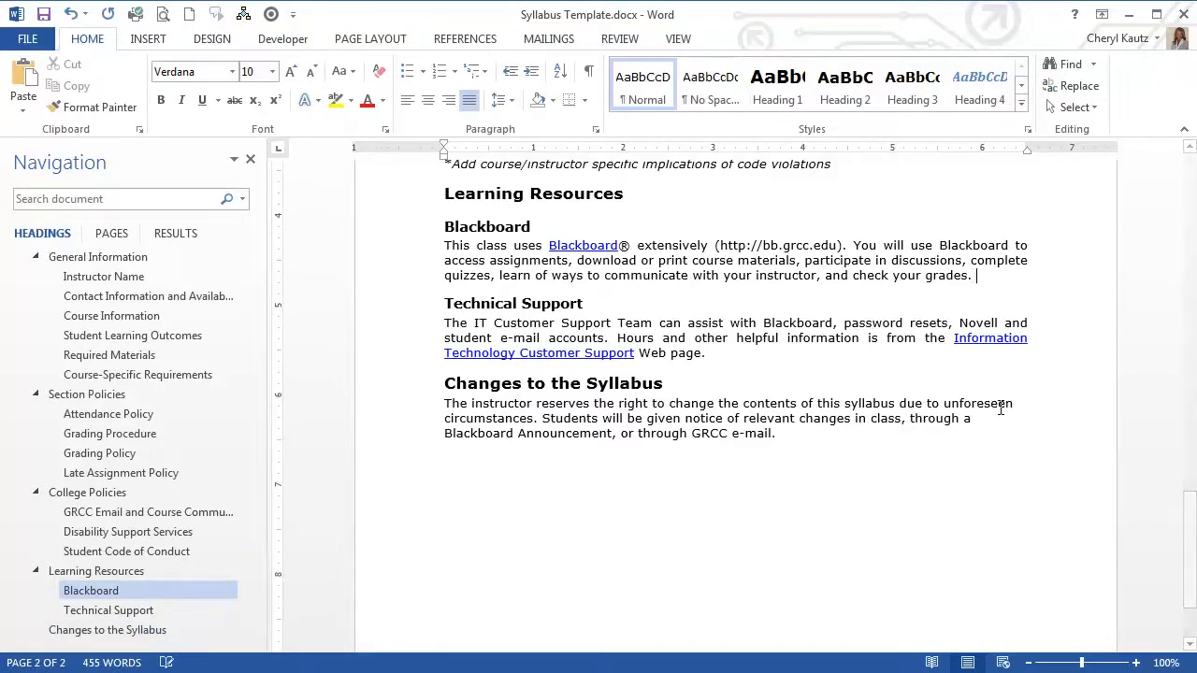
pyautogui.write('To acc')
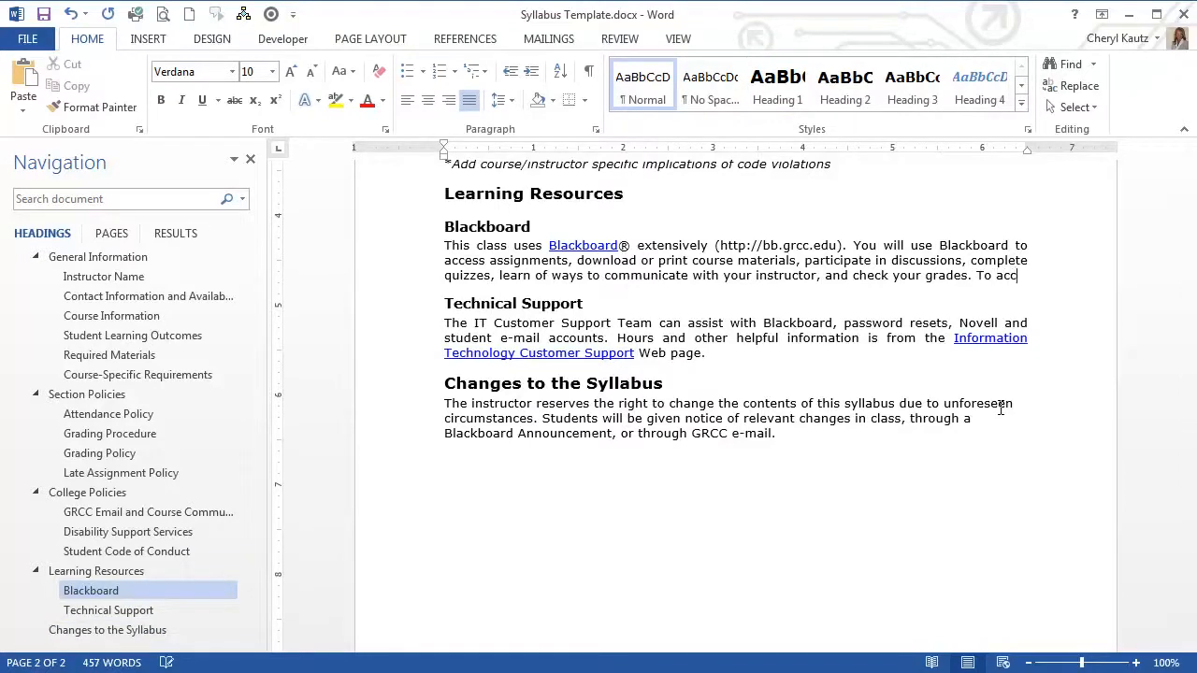
pyautogui.write('ess the Blackb')
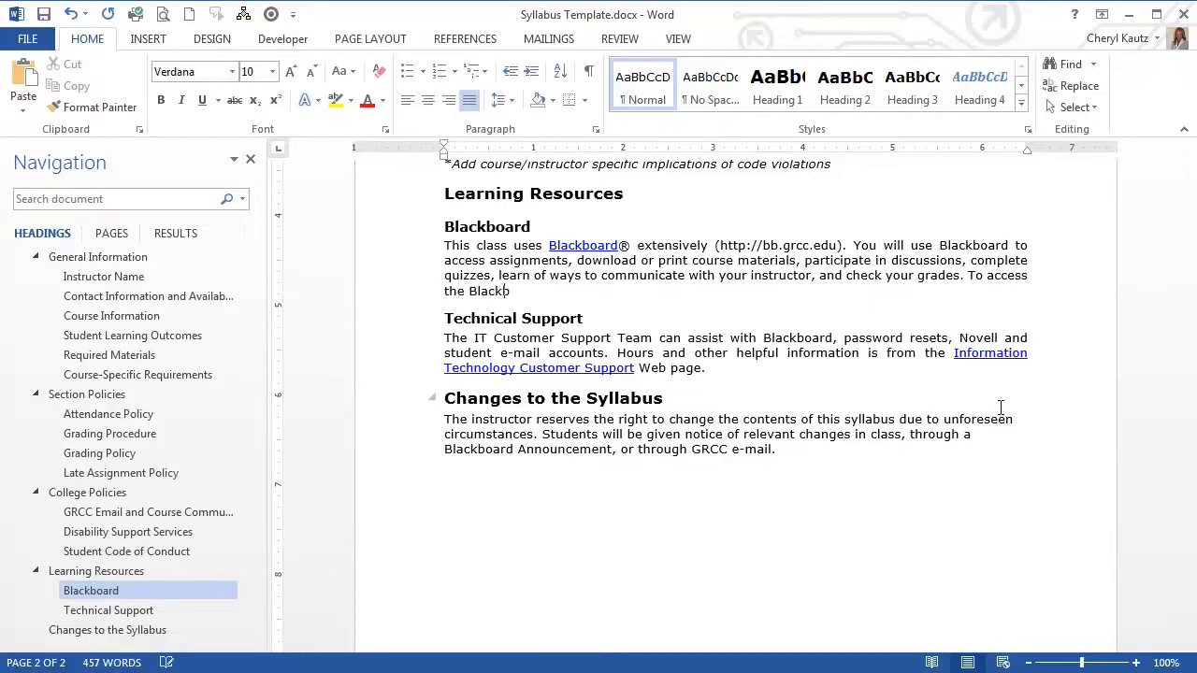
pyautogui.write('oard Orientation, navigate')
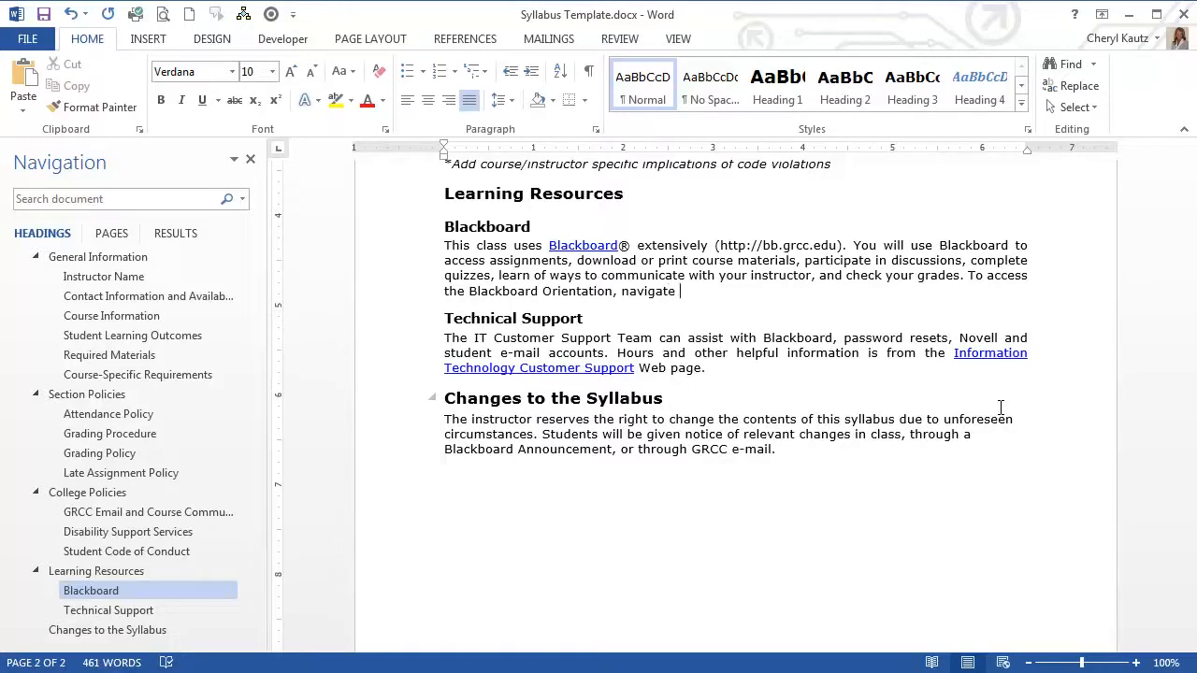
pyautogui.write(' to http://cms.grcc.edu/orientation')
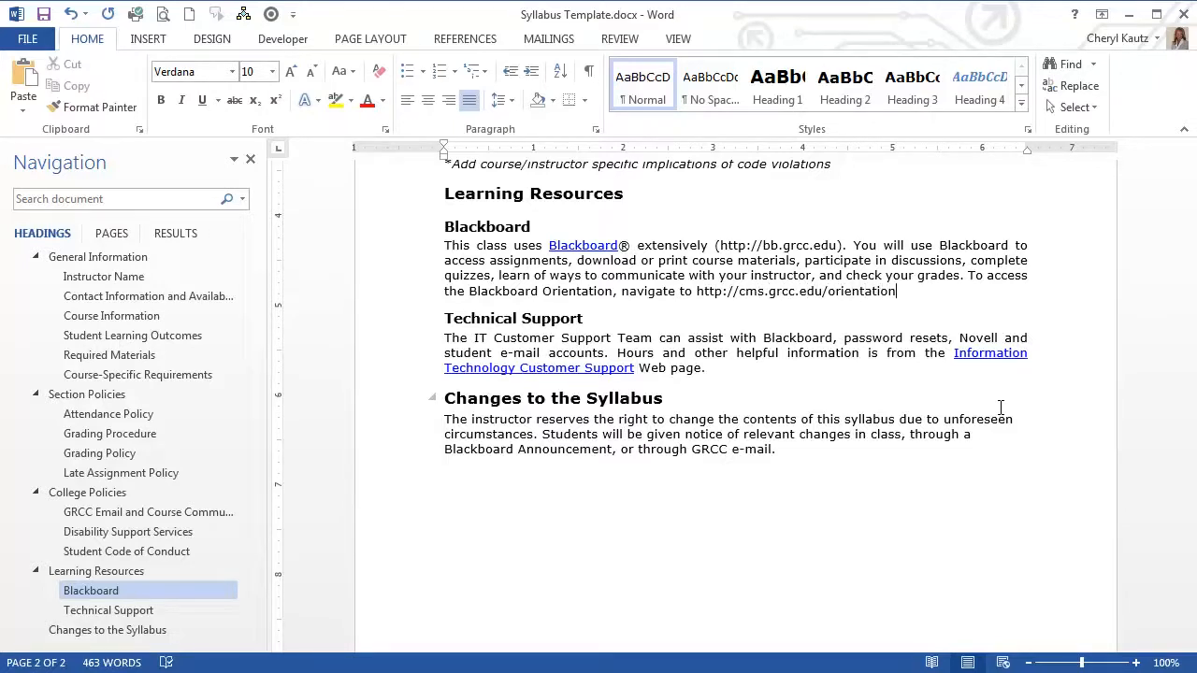
pyautogui.write('s')
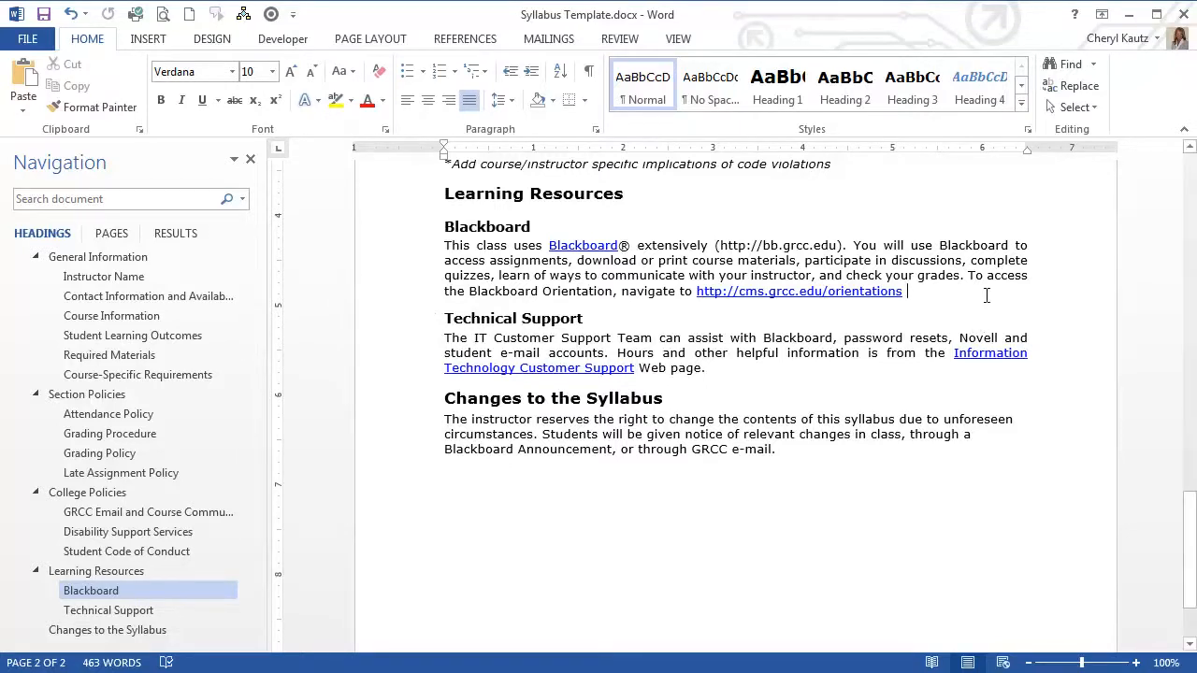
# Change the orientations link's display text to "student Blackboard orientation web page" and end the sentence with a period
pyautogui.rightClick(813, 297)
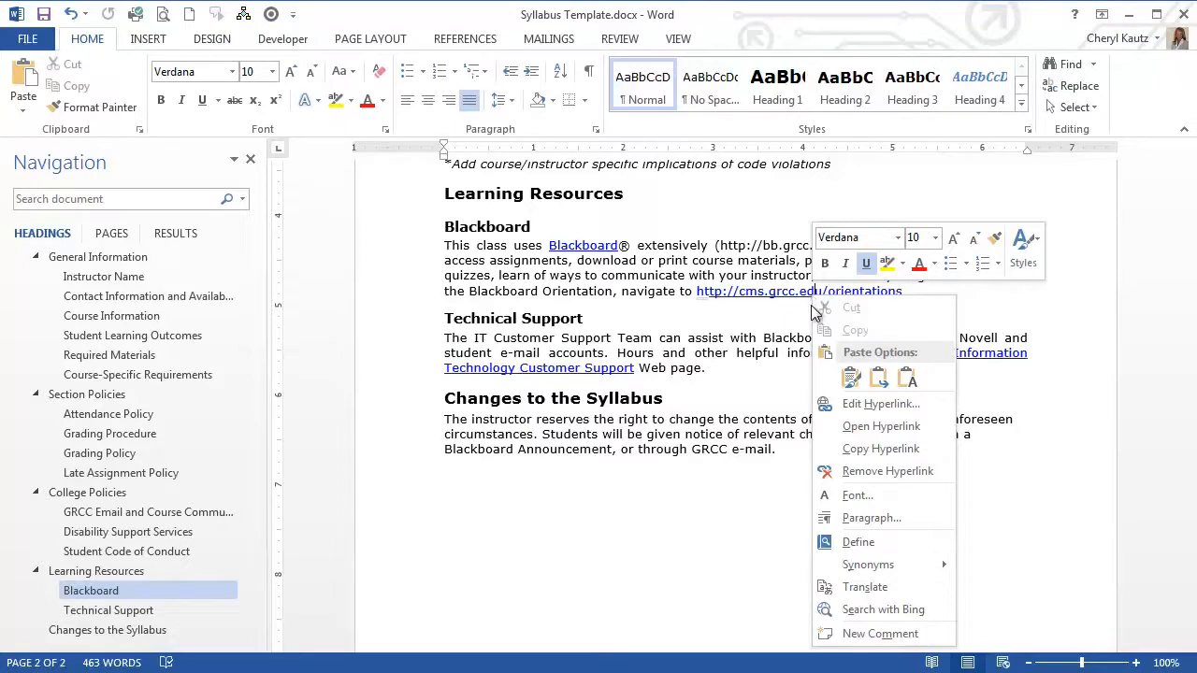
pyautogui.click(921, 404)
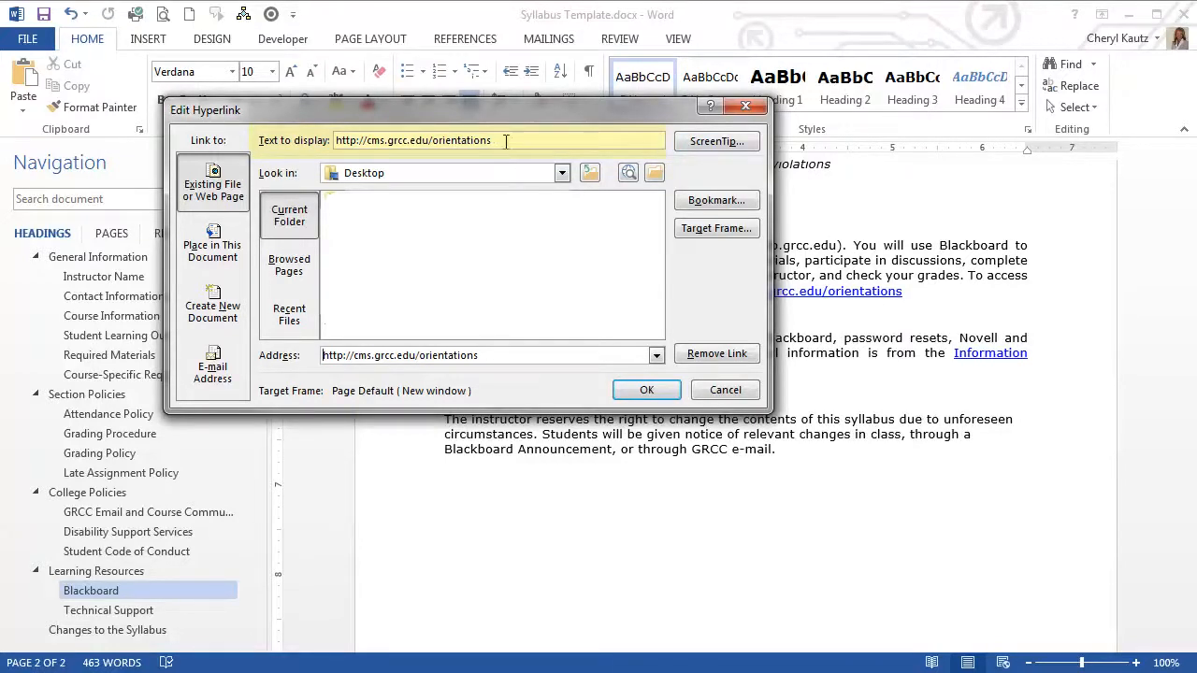
pyautogui.moveTo(510, 140); pyautogui.dragTo(333, 140)
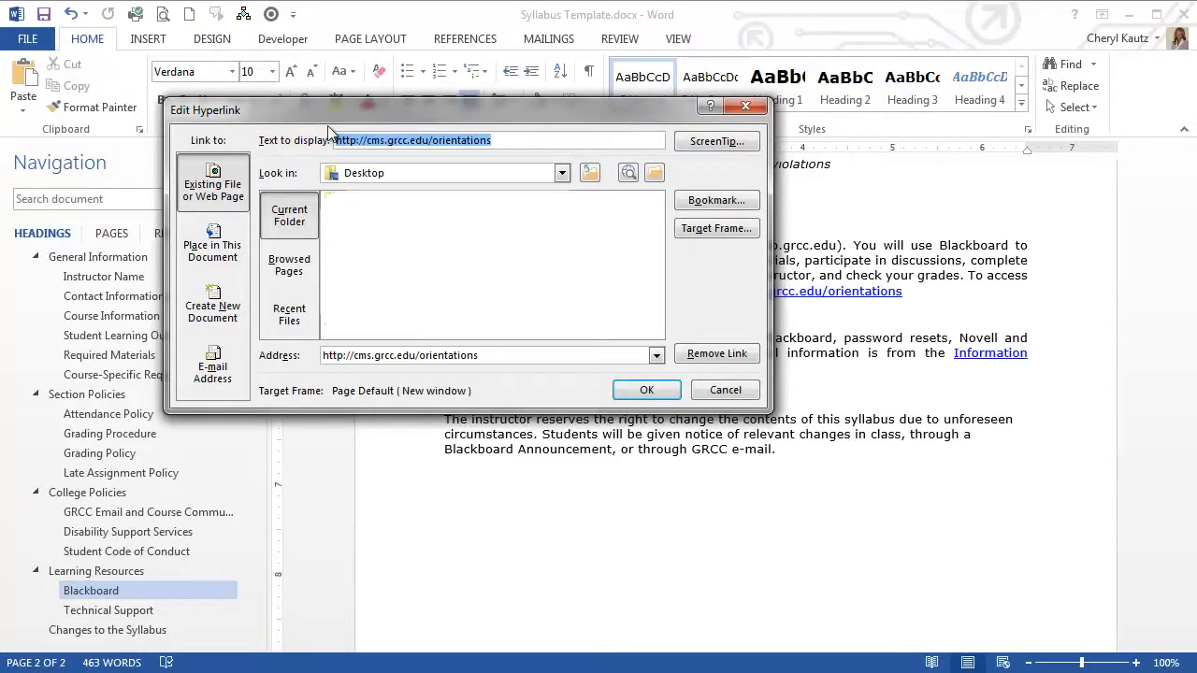
pyautogui.write('Student B')
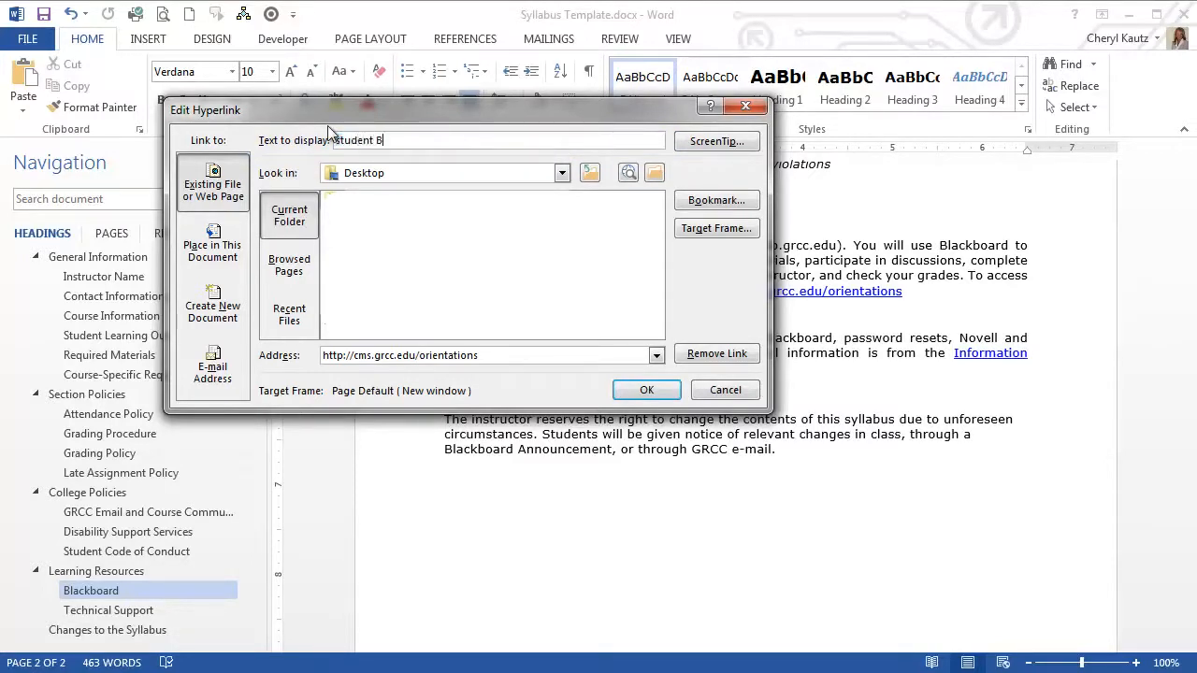
pyautogui.write('lackboard orientation web ')
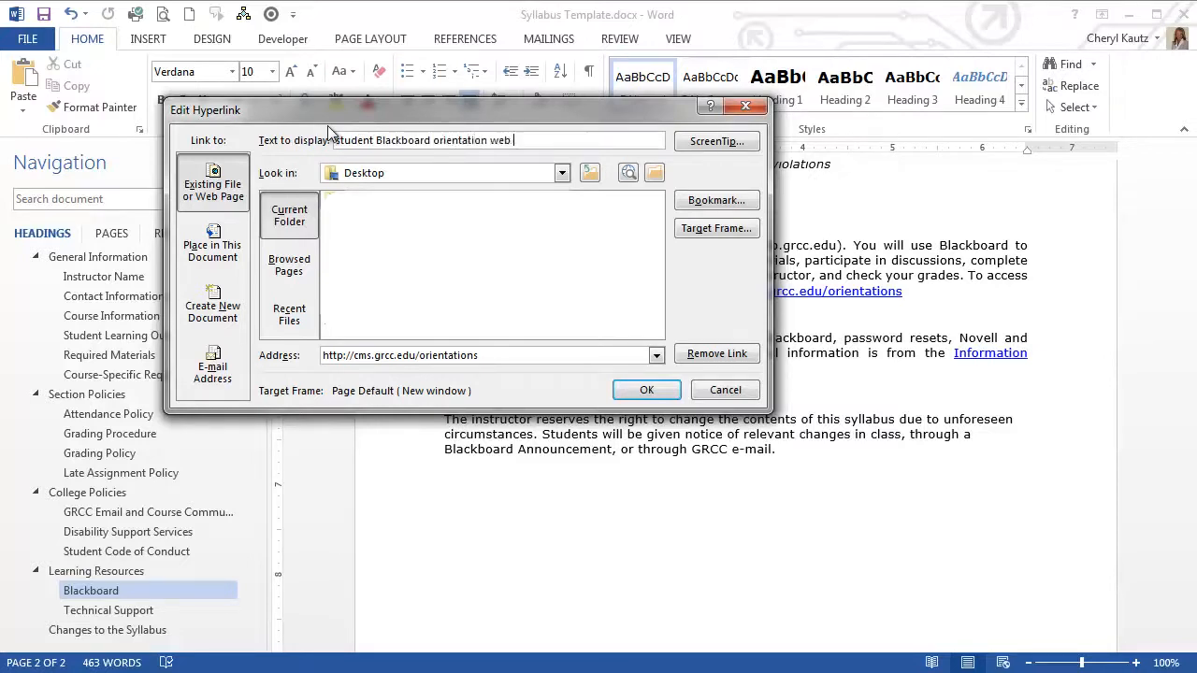
pyautogui.write('page')
pyautogui.click(657, 400)
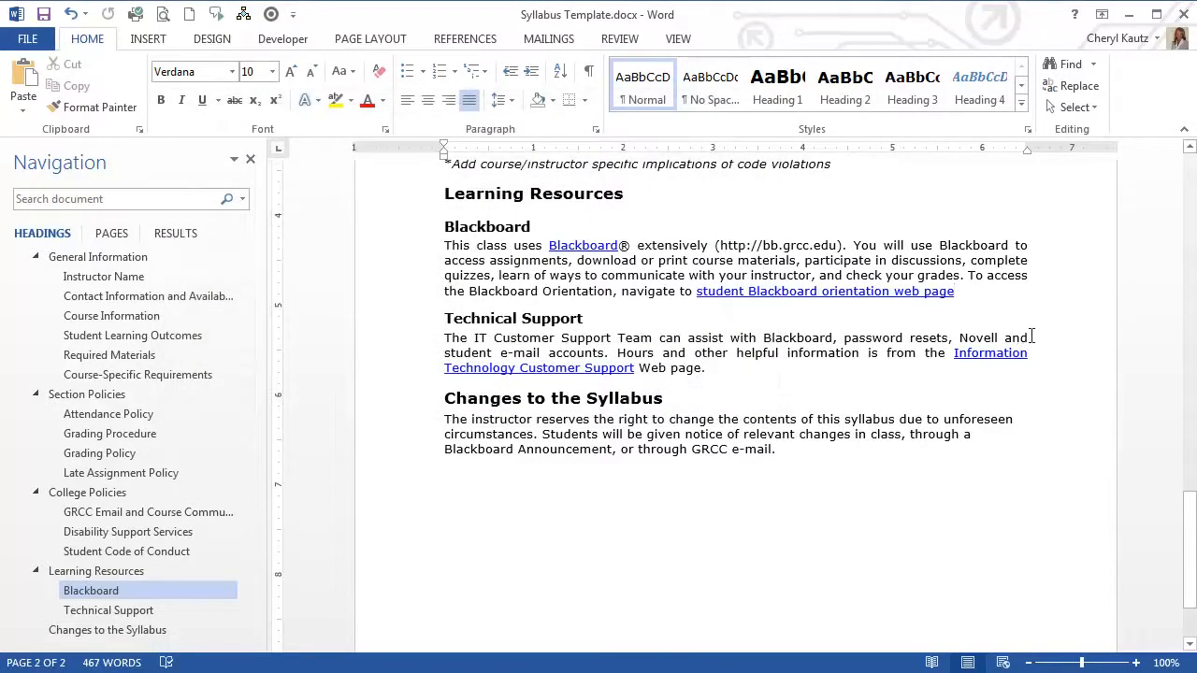
pyautogui.write('.')
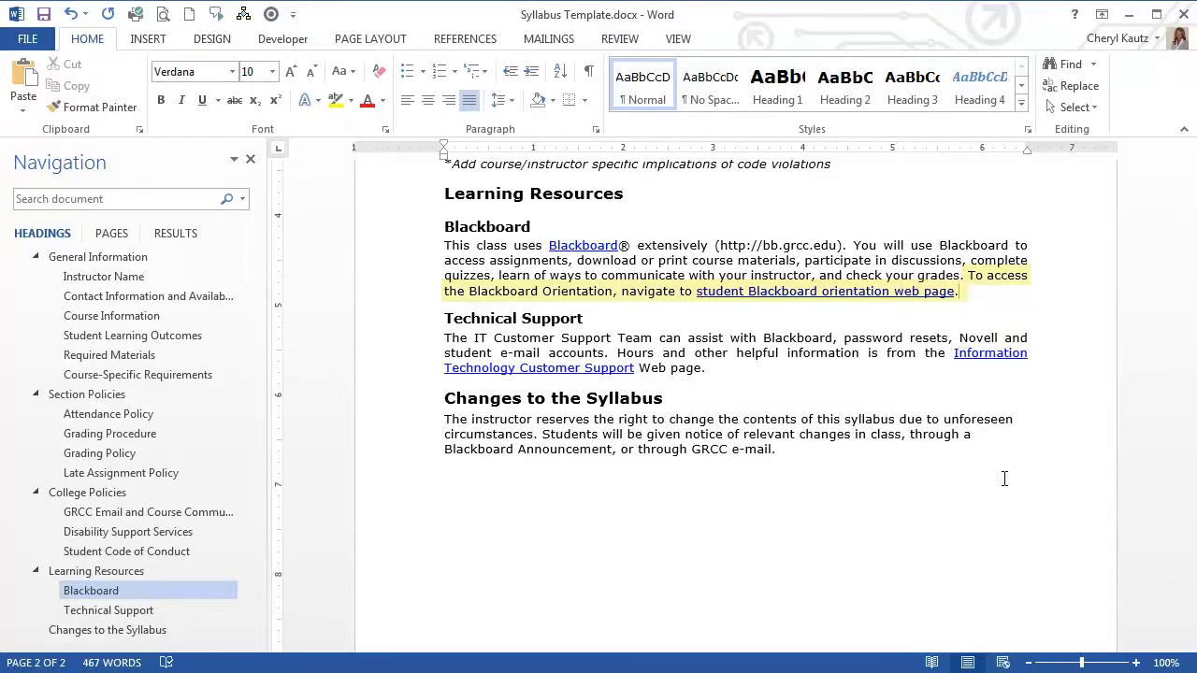
pyautogui.click(1091, 585)
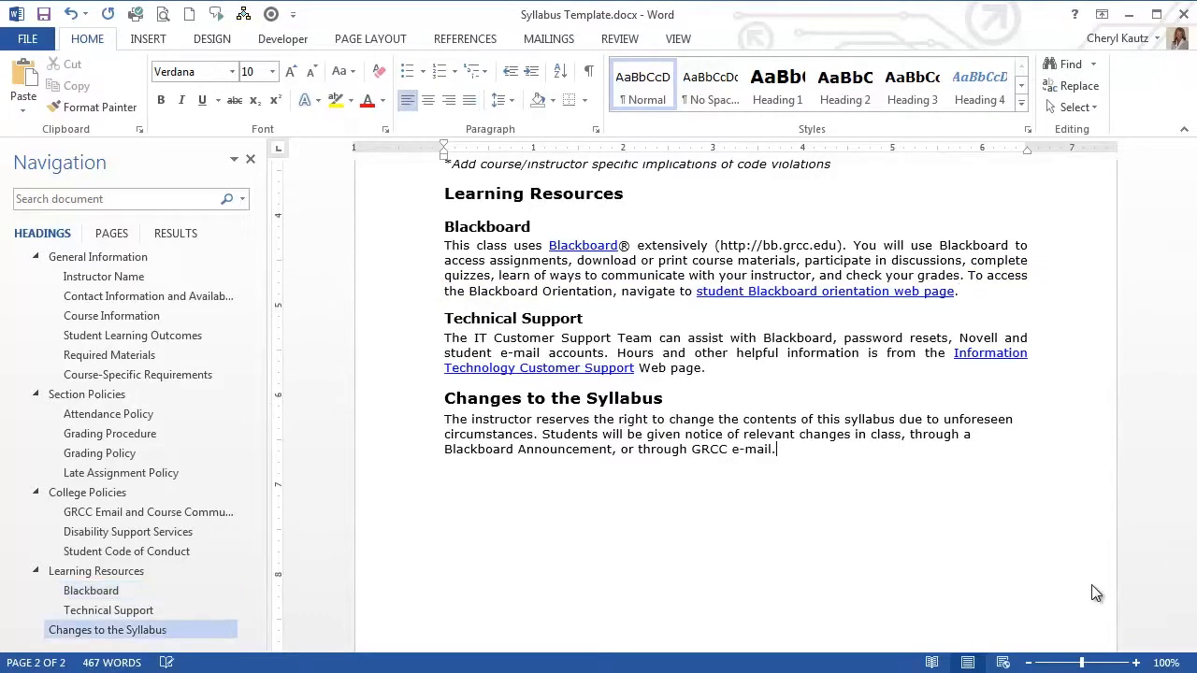
# Link "Microsoft MCITP Certification - Windows Configuring" under Course Information to the address copied from Microsoft's MCITP certification page in the browser
pyautogui.scroll(2, 1093, 585)
pyautogui.scroll(4, 1093, 585)
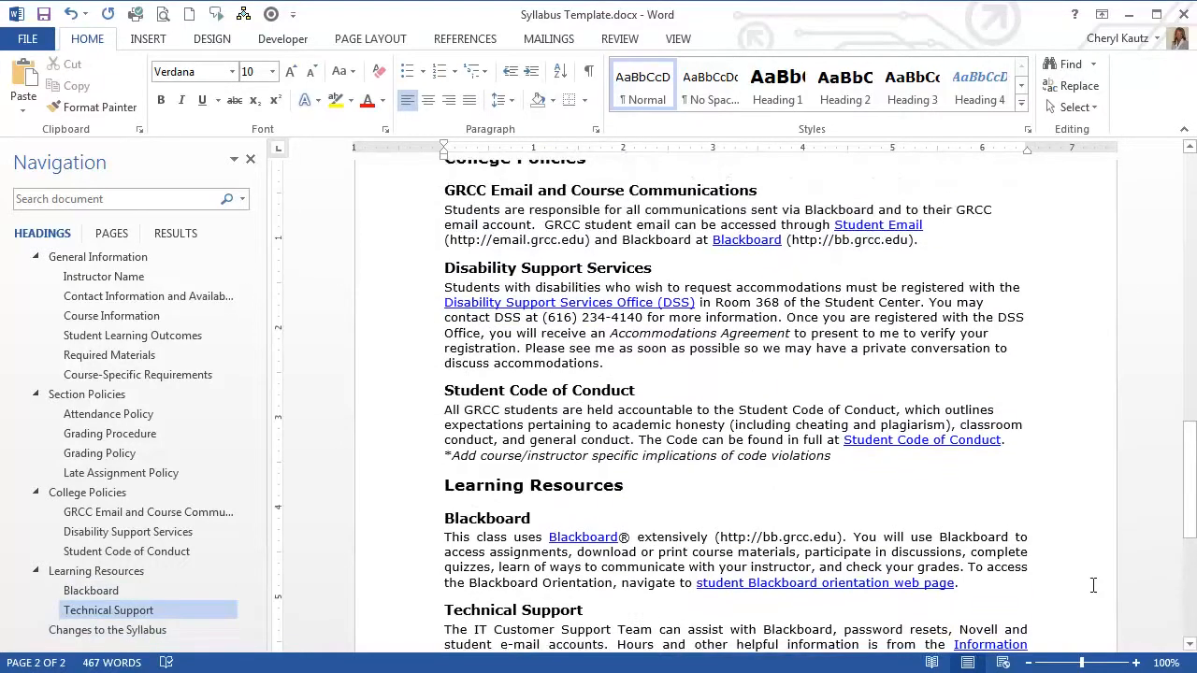
pyautogui.scroll(1, 1093, 585)
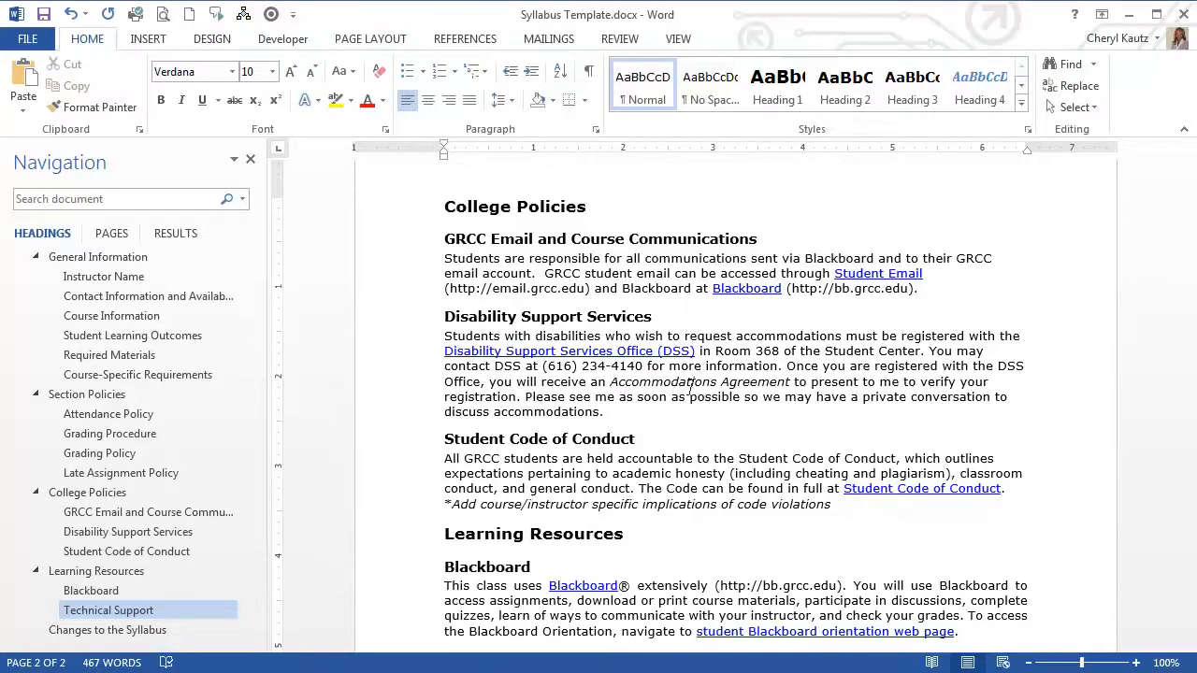
pyautogui.scroll(1, 720, 400)
pyautogui.scroll(5, 723, 400)
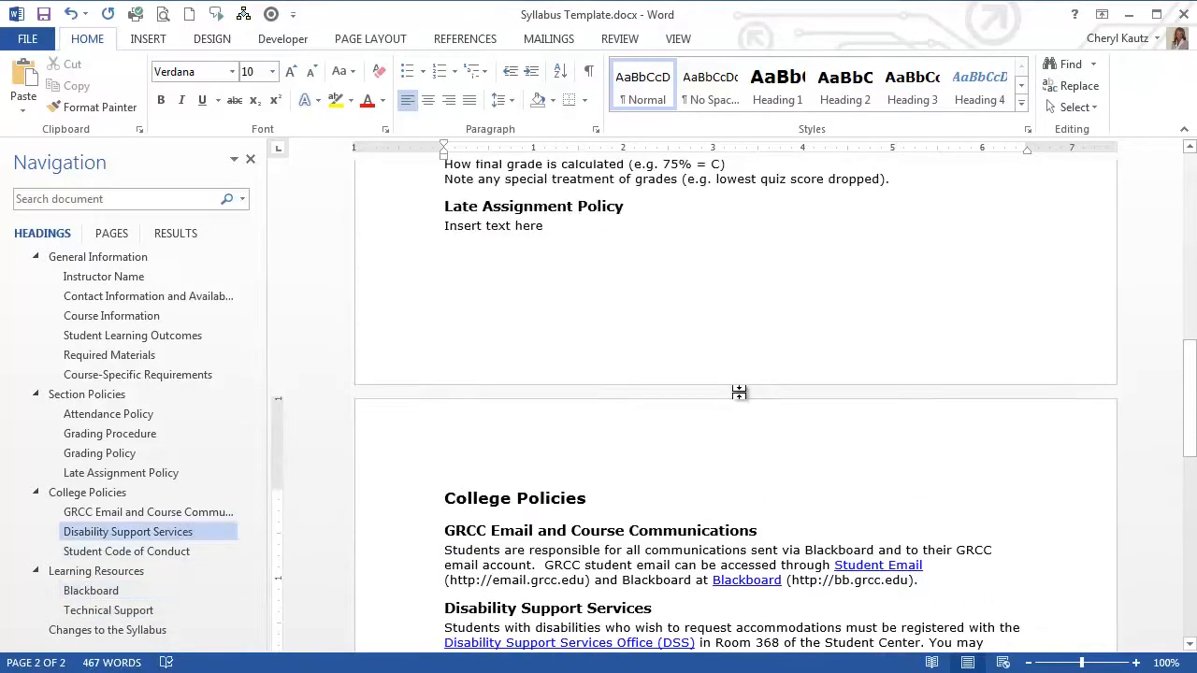
pyautogui.scroll(4, 739, 393)
pyautogui.scroll(9, 744, 393)
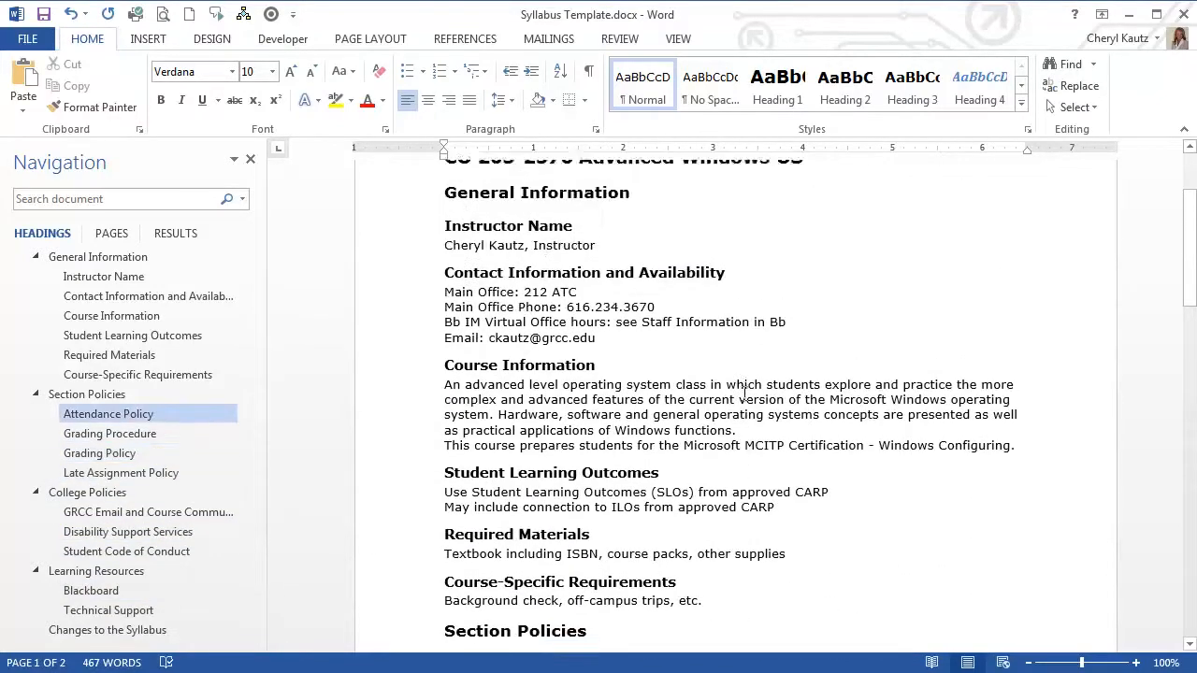
pyautogui.scroll(1, 745, 393)
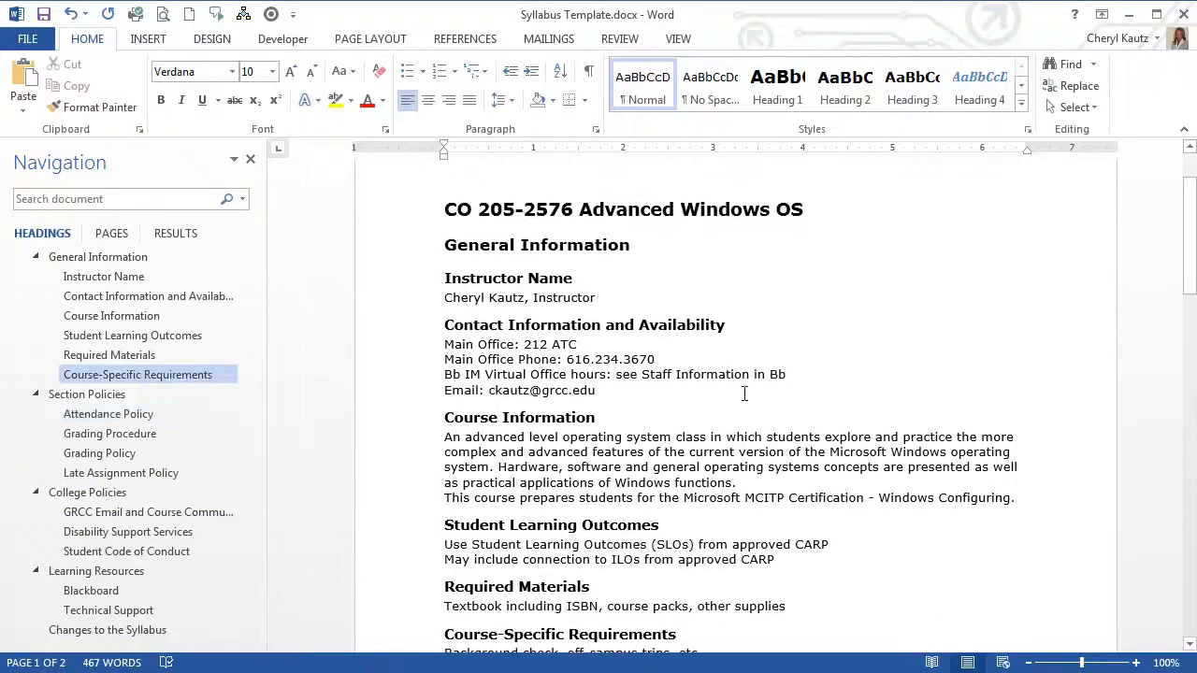
pyautogui.scroll(-5, 744, 393)
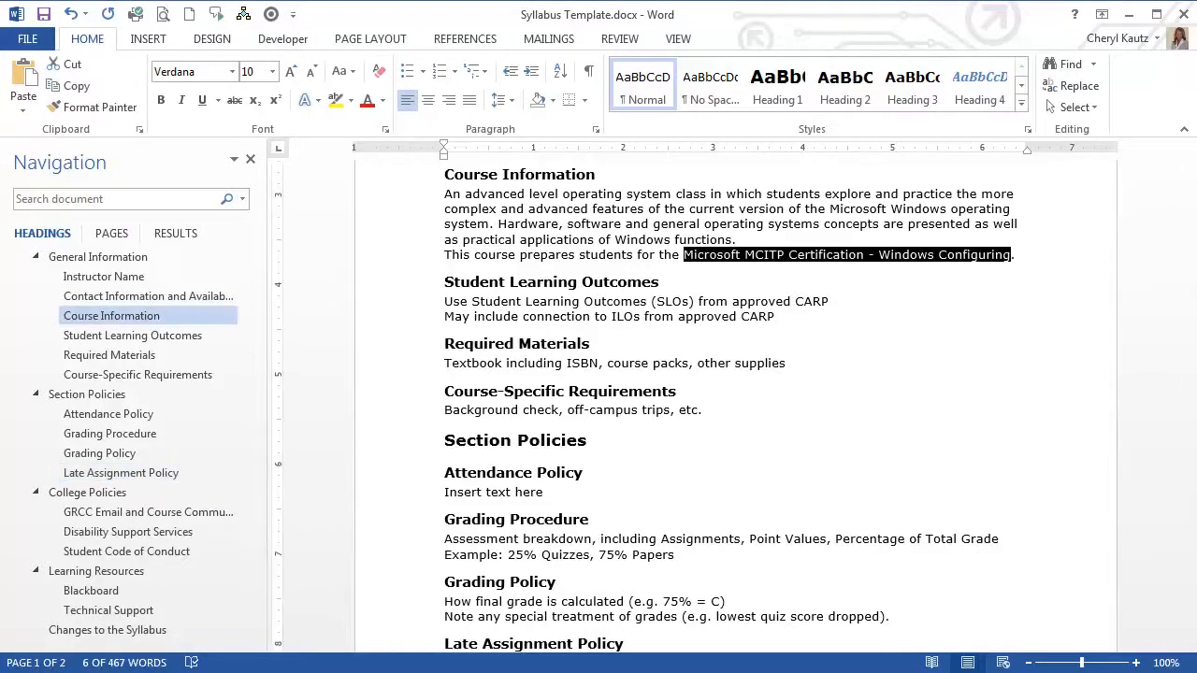
pyautogui.rightClick(846, 265)
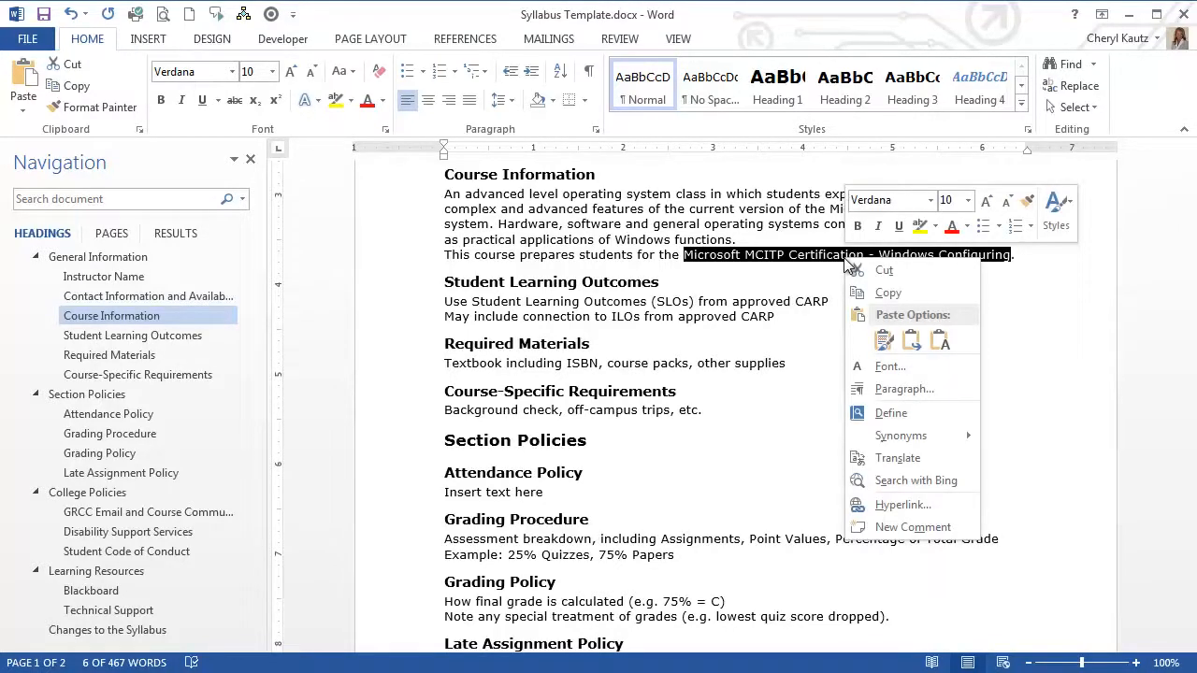
pyautogui.click(970, 507)
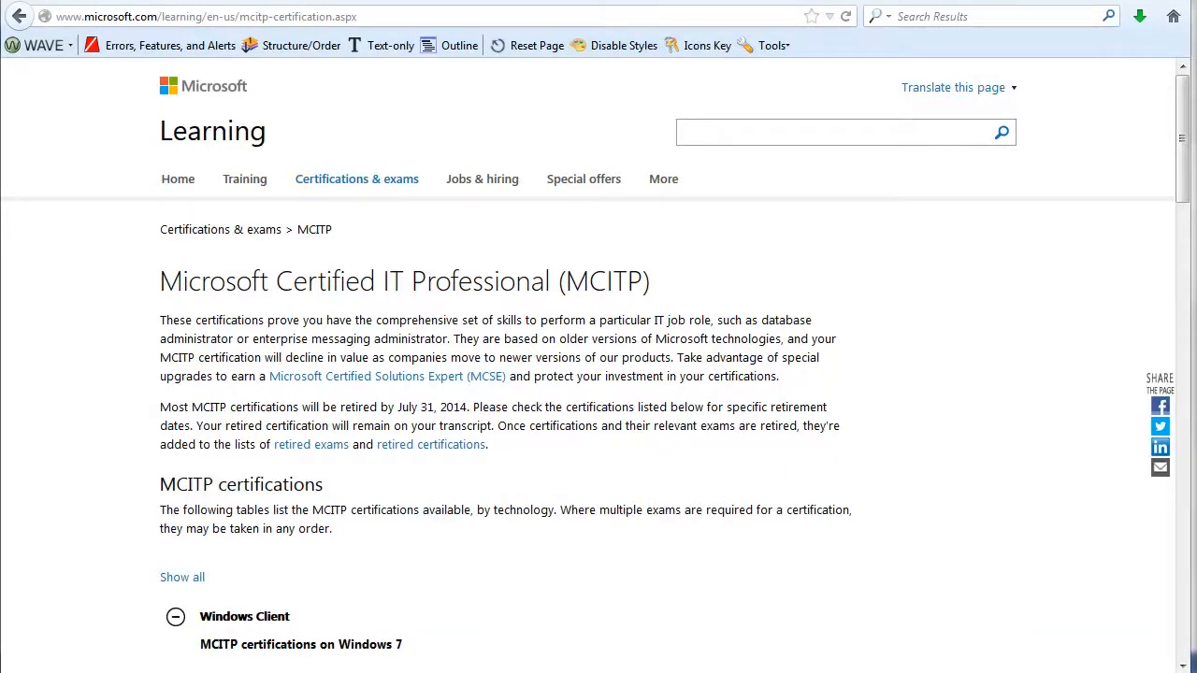
pyautogui.click(367, 19)
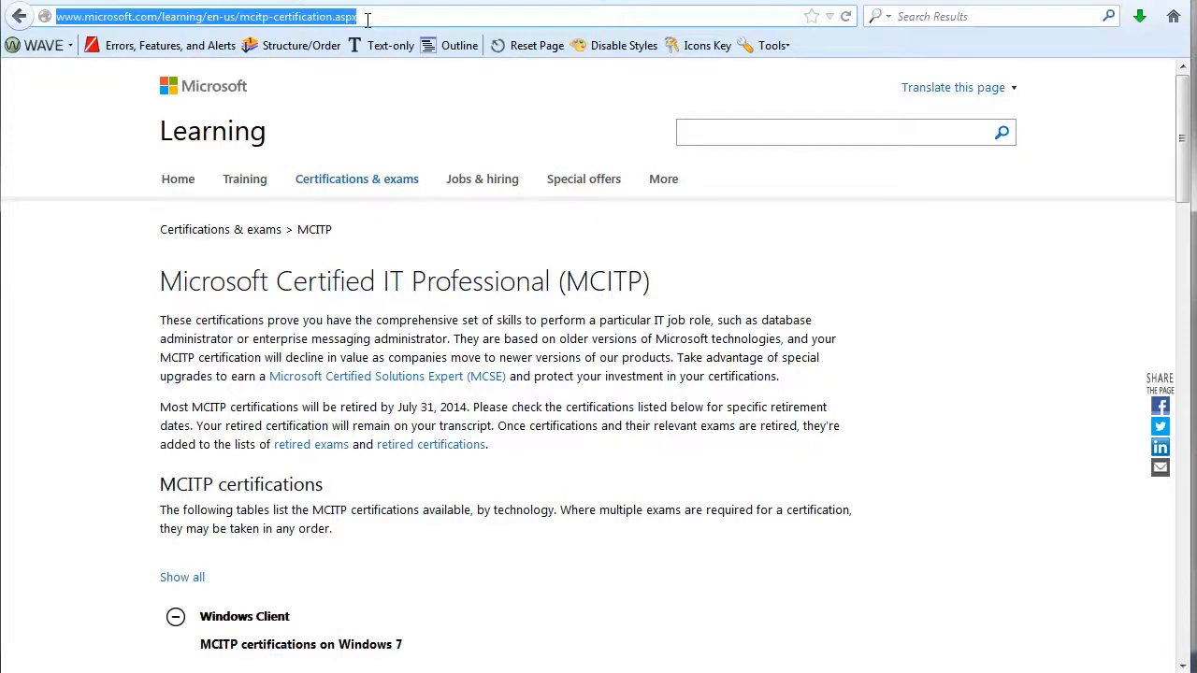
pyautogui.hotkey('ctrl', 'c')
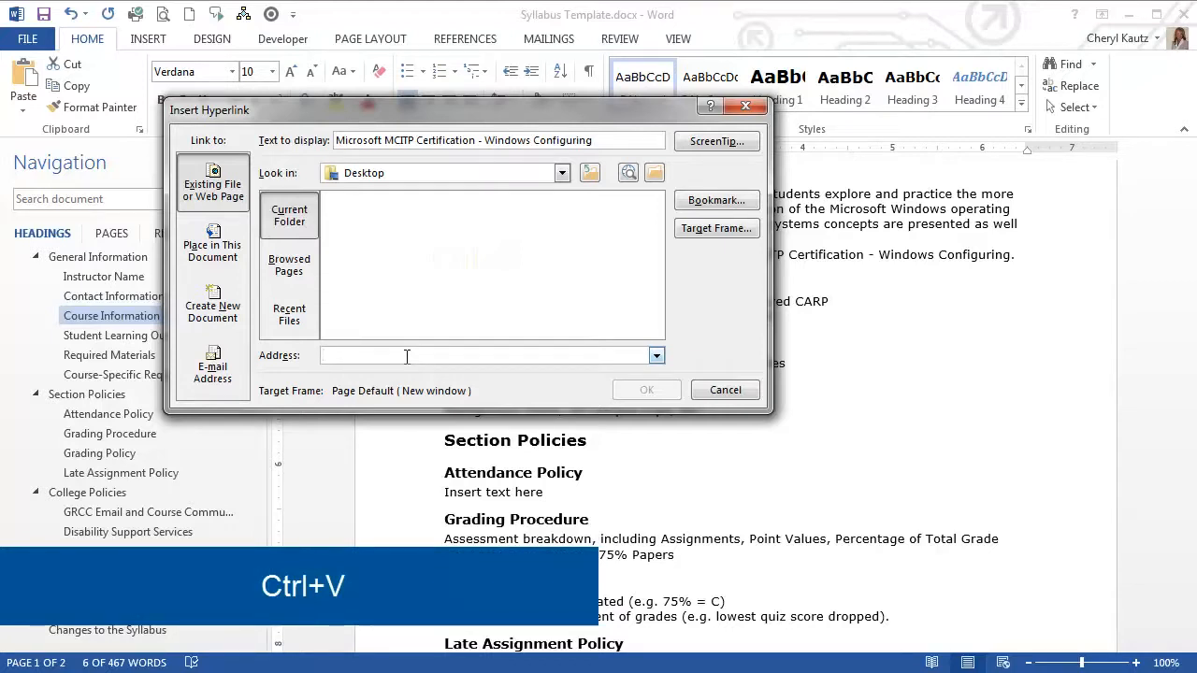
pyautogui.hotkey('ctrl', 'v')
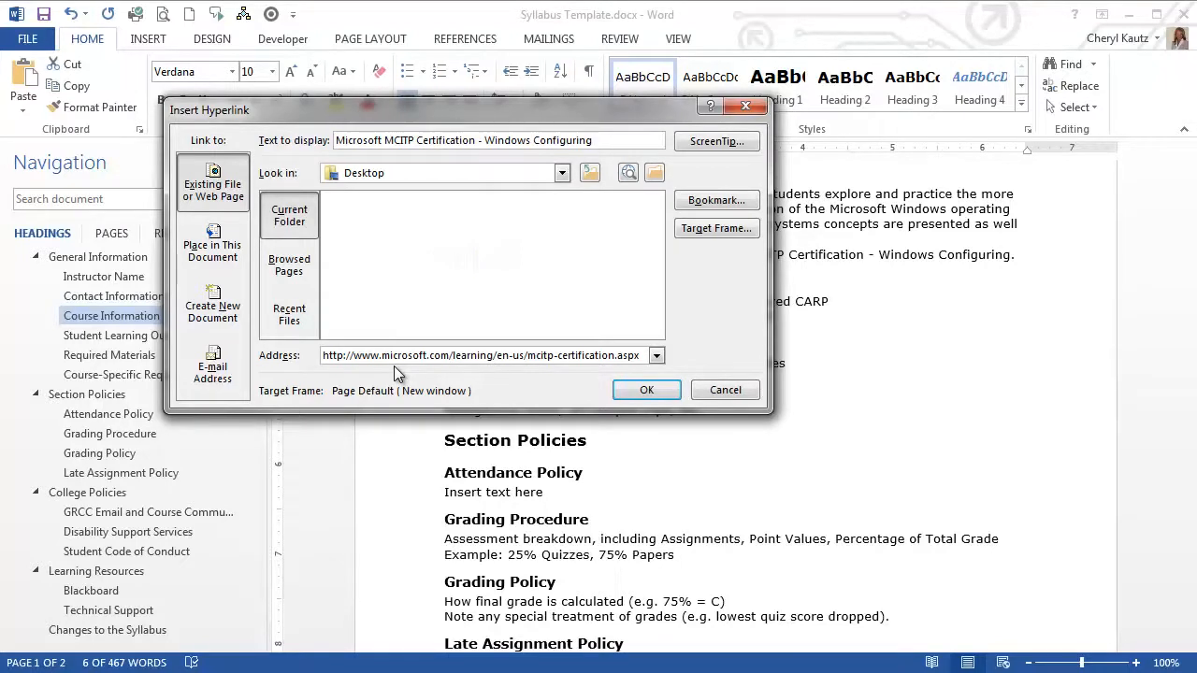
# Paste a ScreenTip for the link beginning "Microsoft's web site to learn more about the MCITP"
pyautogui.click(716, 142)
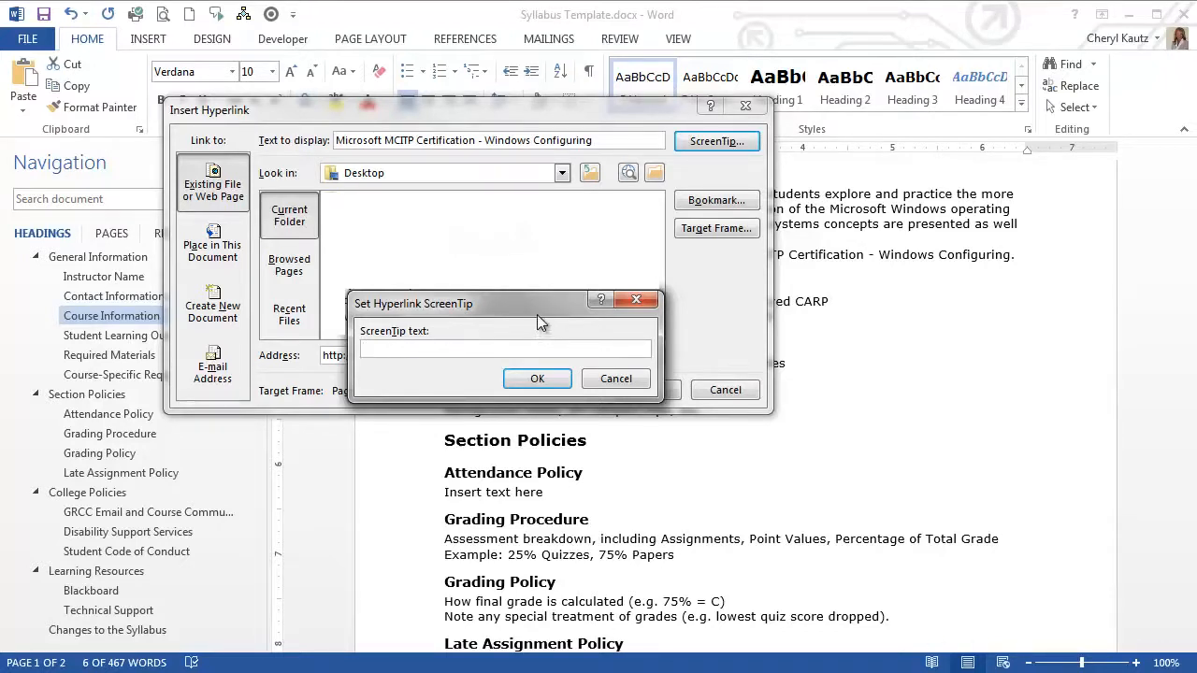
pyautogui.hotkey('ctrl', 'v')
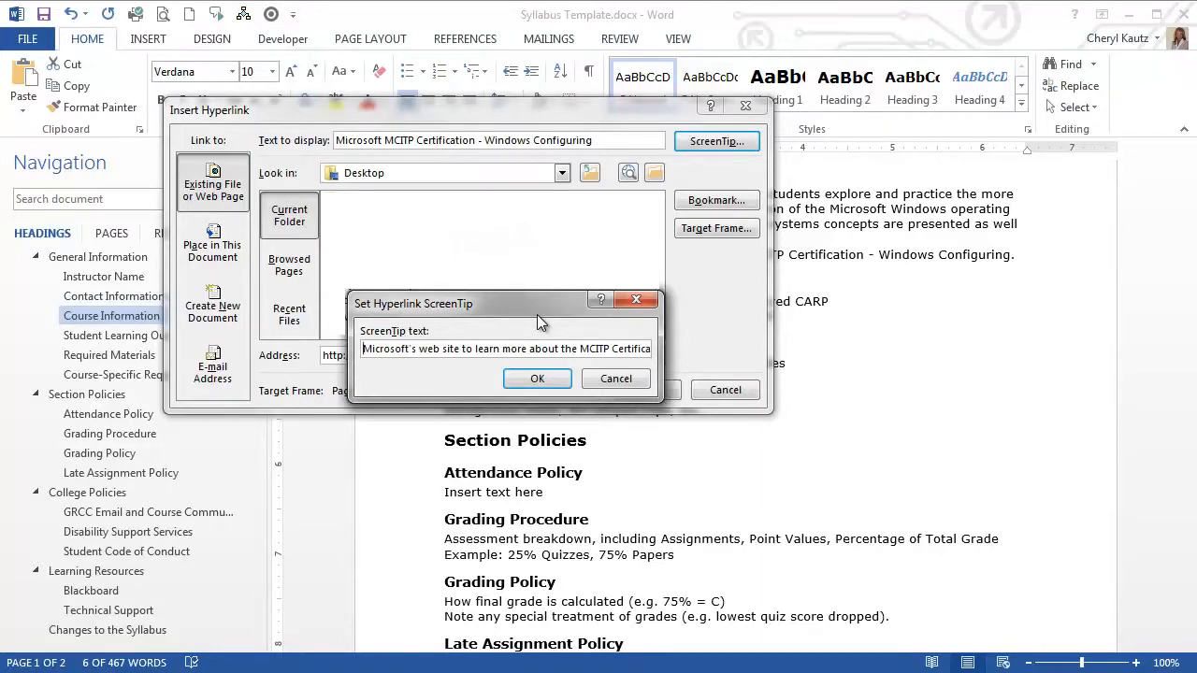
# Try prefixing the ScreenTip text with "Link to", and remove the prefix
pyautogui.press('Home')
pyautogui.write('Link to')
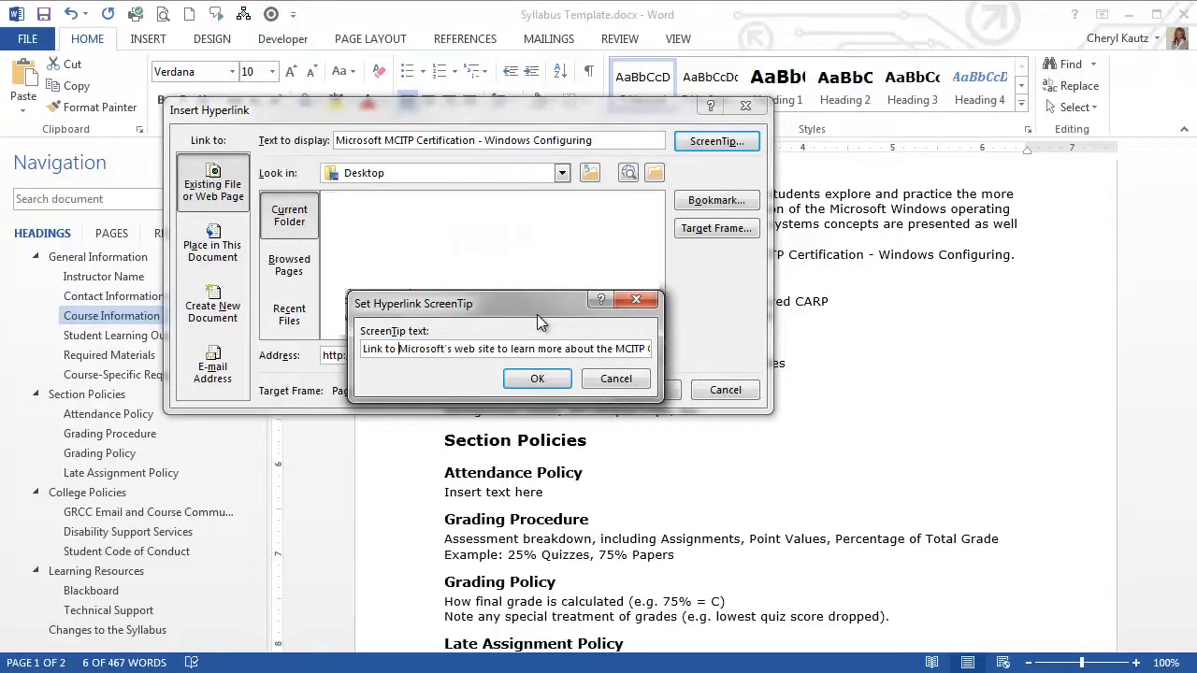
pyautogui.press('BackSpace')
pyautogui.press('BackSpace')
pyautogui.press('BackSpace')
pyautogui.press('BackSpace')
pyautogui.press('BackSpace')
pyautogui.press('BackSpace')
pyautogui.press('BackSpace')
pyautogui.press('BackSpace')
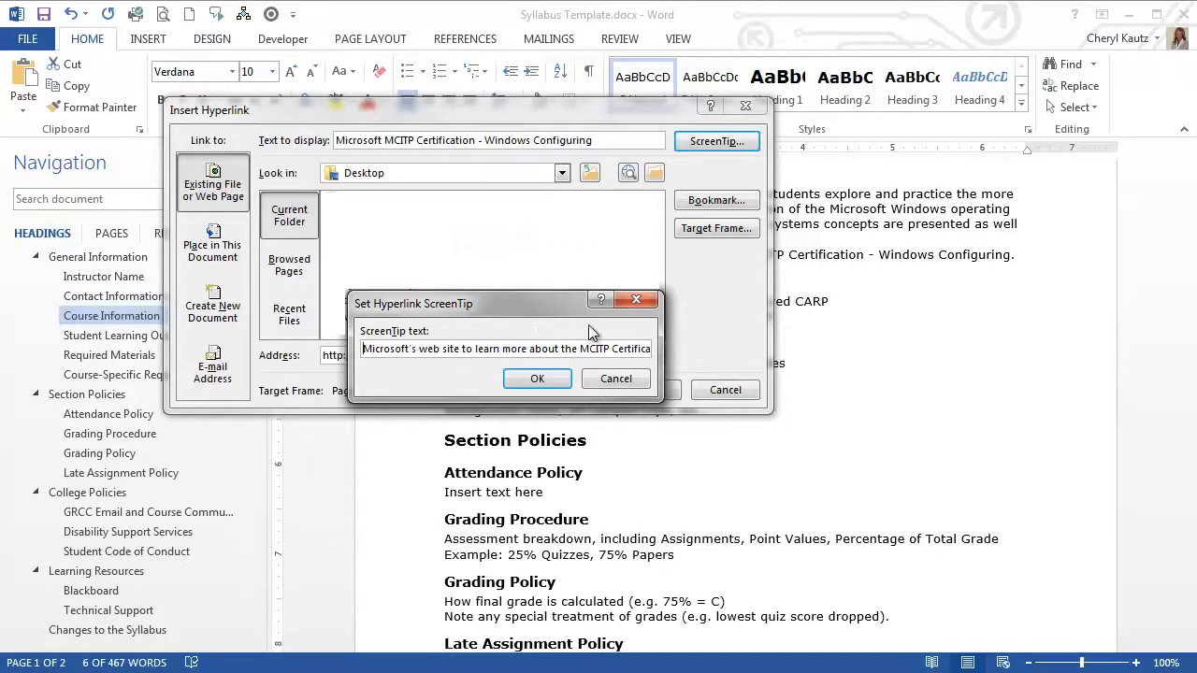
# Accept the ScreenTip text and insert the MCITP certification hyperlink
pyautogui.click(558, 382)
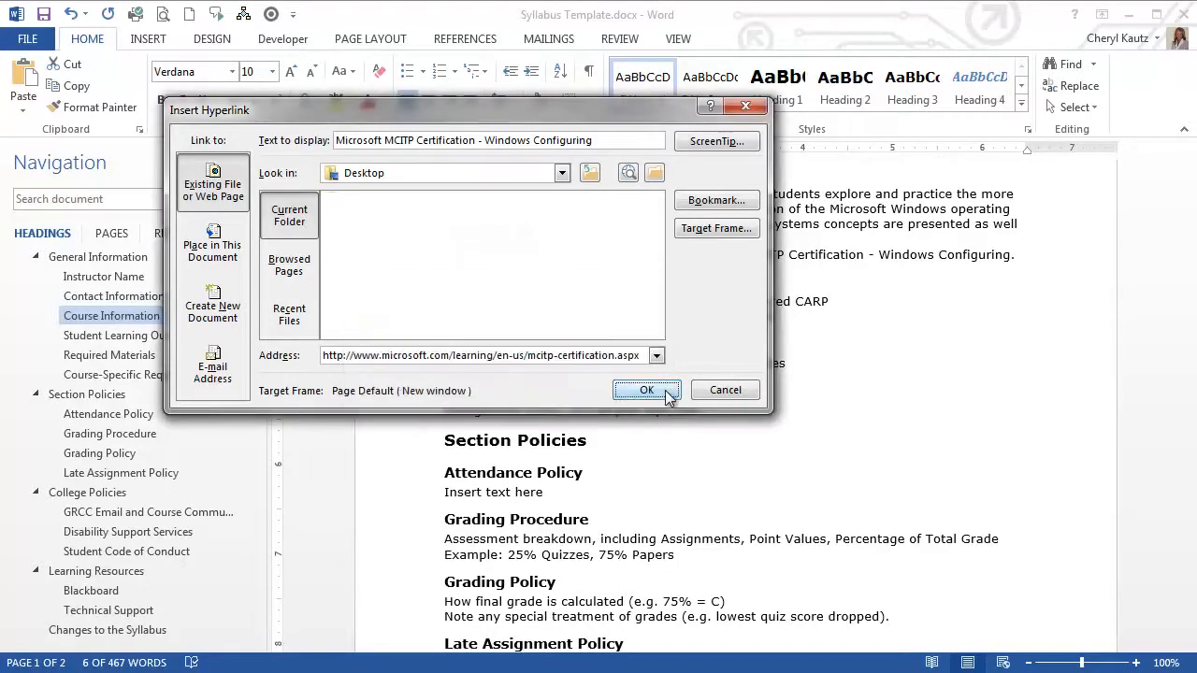
pyautogui.click(655, 390)
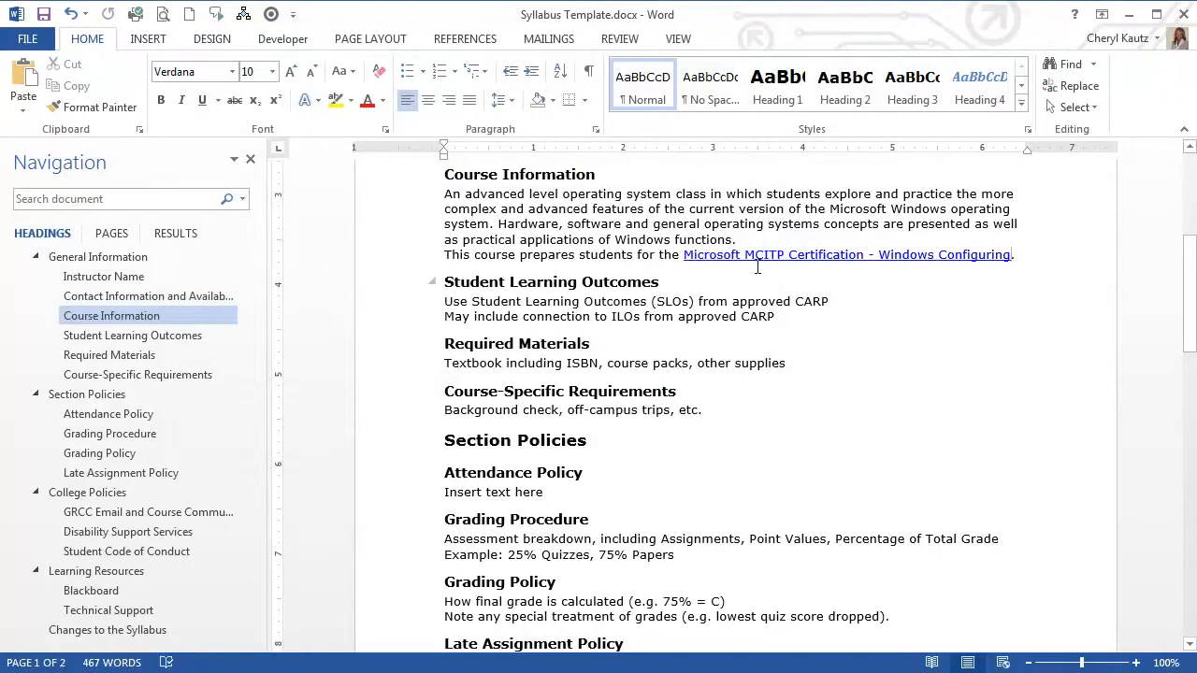
# Check the ScreenTip of the MCITP certification link under Course Information and open that hyperlink for editing
pyautogui.moveTo(759, 262)
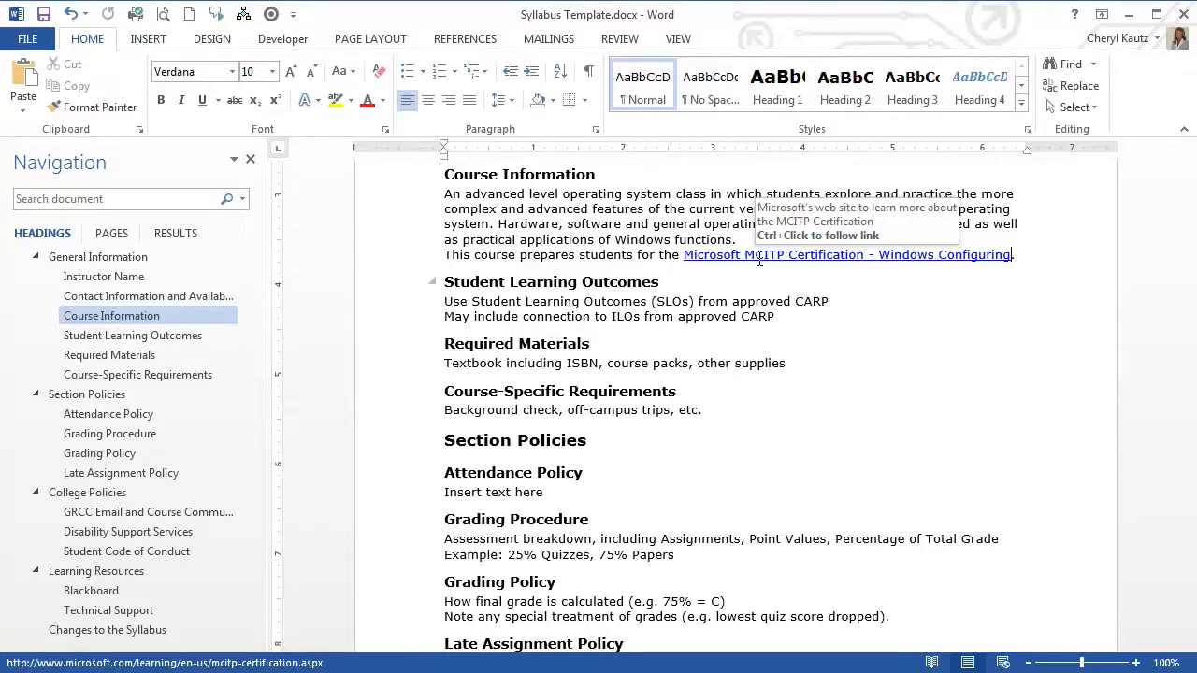
pyautogui.click(759, 259)
pyautogui.rightClick(759, 260)
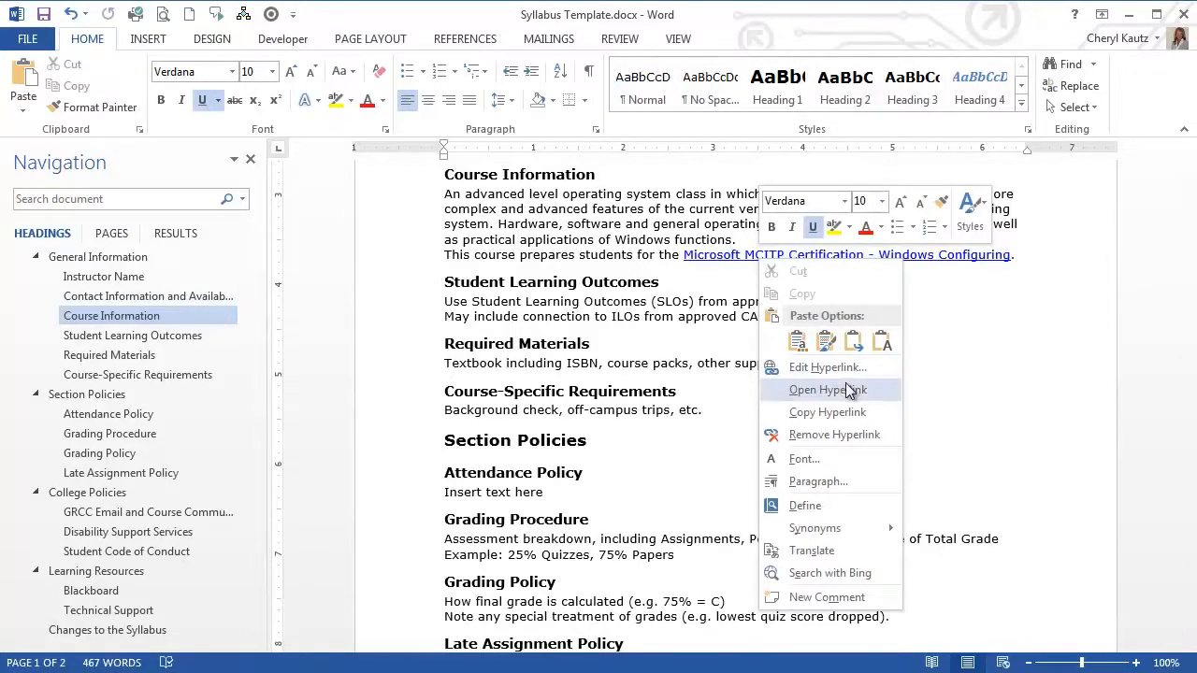
pyautogui.click(869, 369)
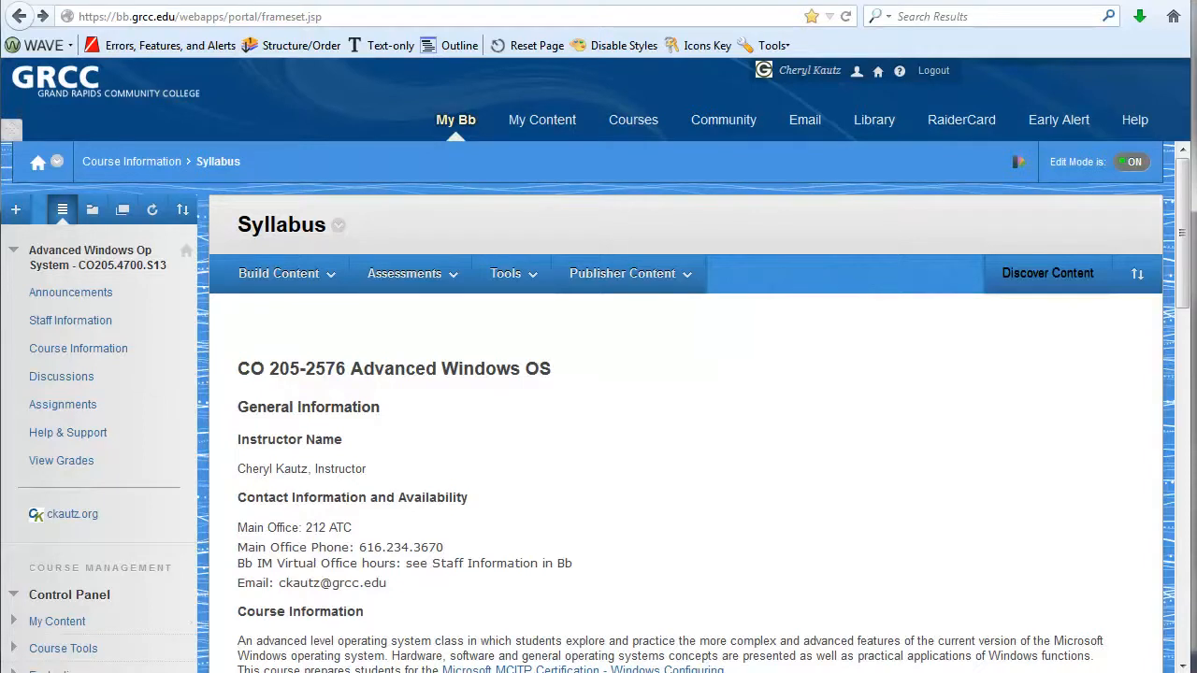
# Switch to the Blackboard Syllabus page in the browser and follow its "Microsoft MCITP Certification - Windows Configuring" link to test how it opens
pyautogui.scroll(-3, 999, 581)
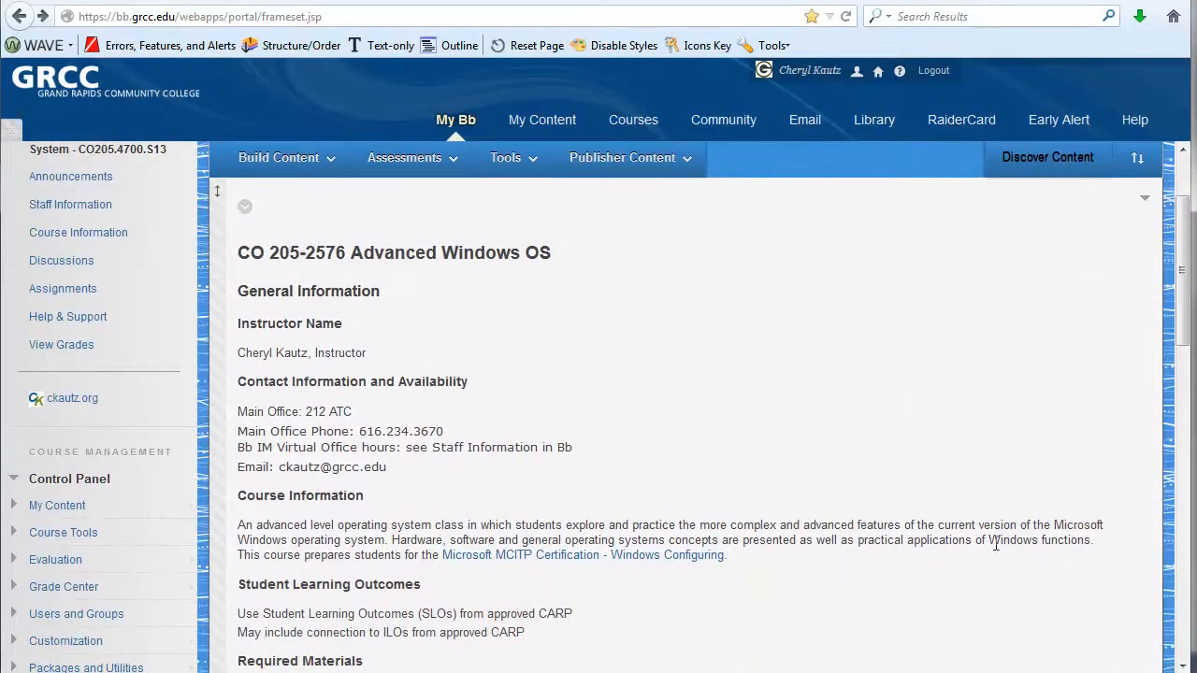
pyautogui.click(696, 560)
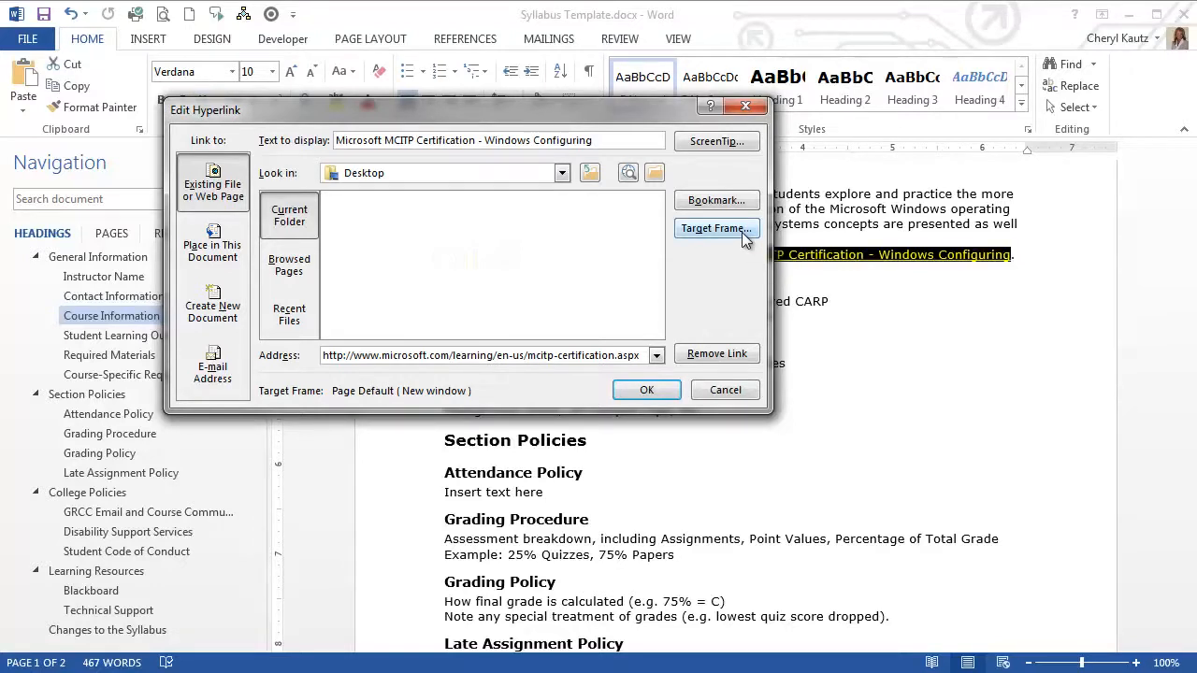
# In the Word document, set the MCITP certification hyperlink's target frame to New window and apply the edited link
pyautogui.click(744, 238)
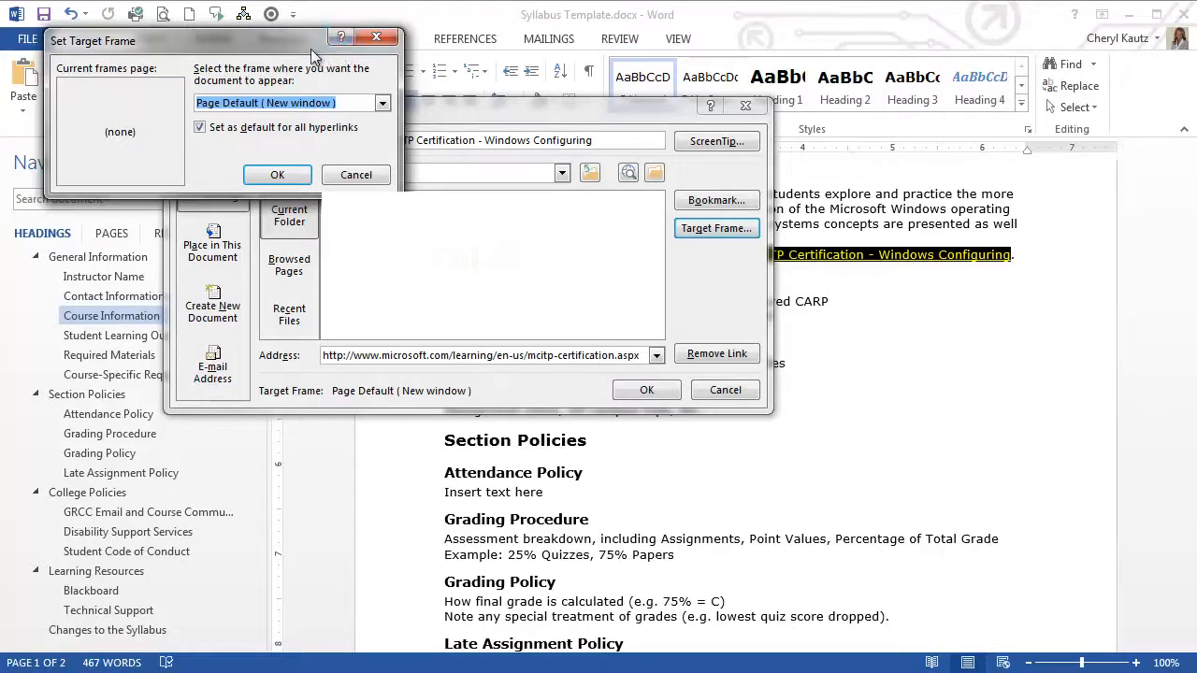
pyautogui.click(382, 104)
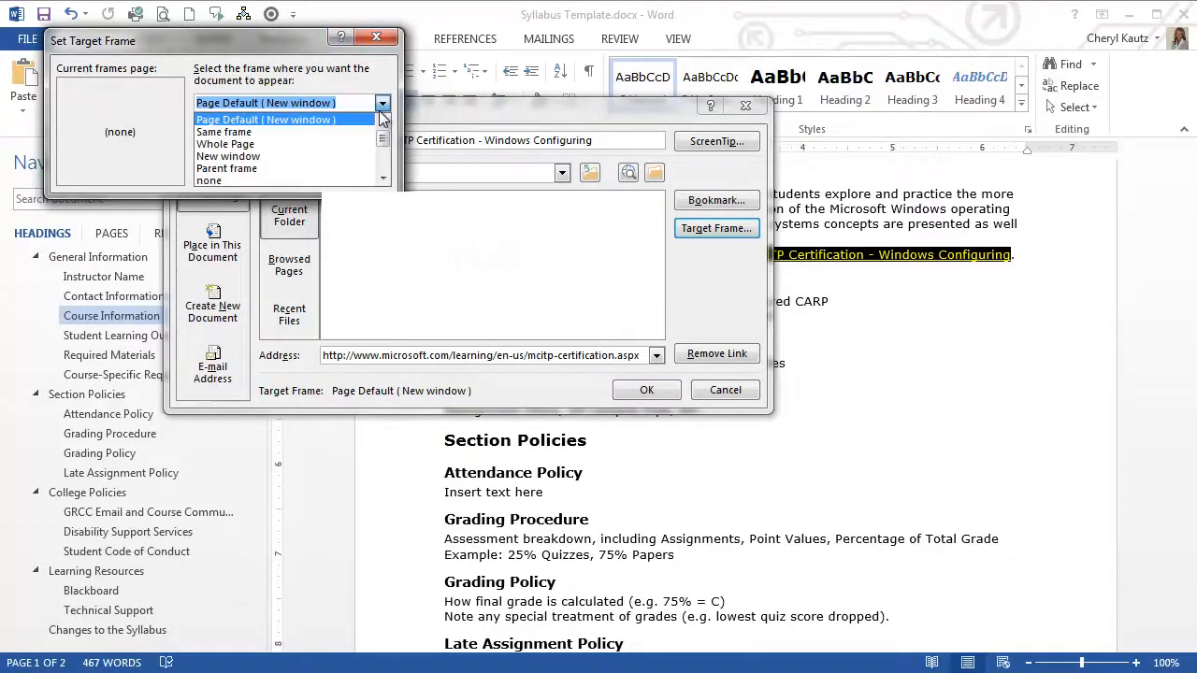
pyautogui.click(310, 155)
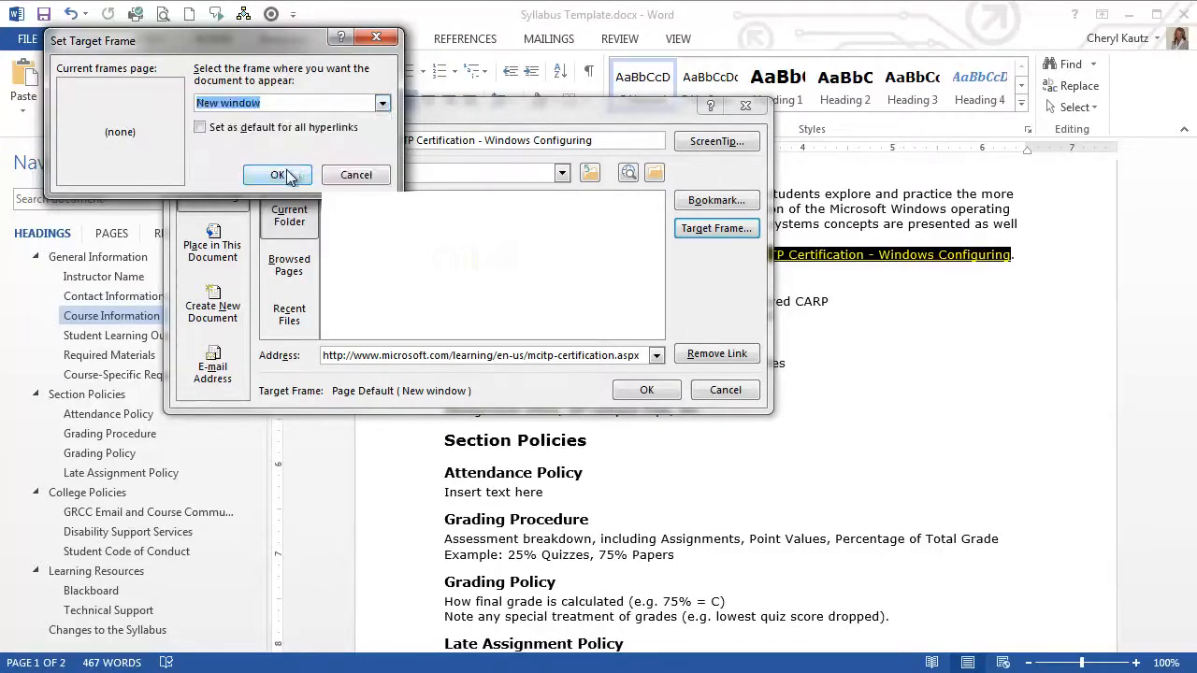
pyautogui.click(281, 176)
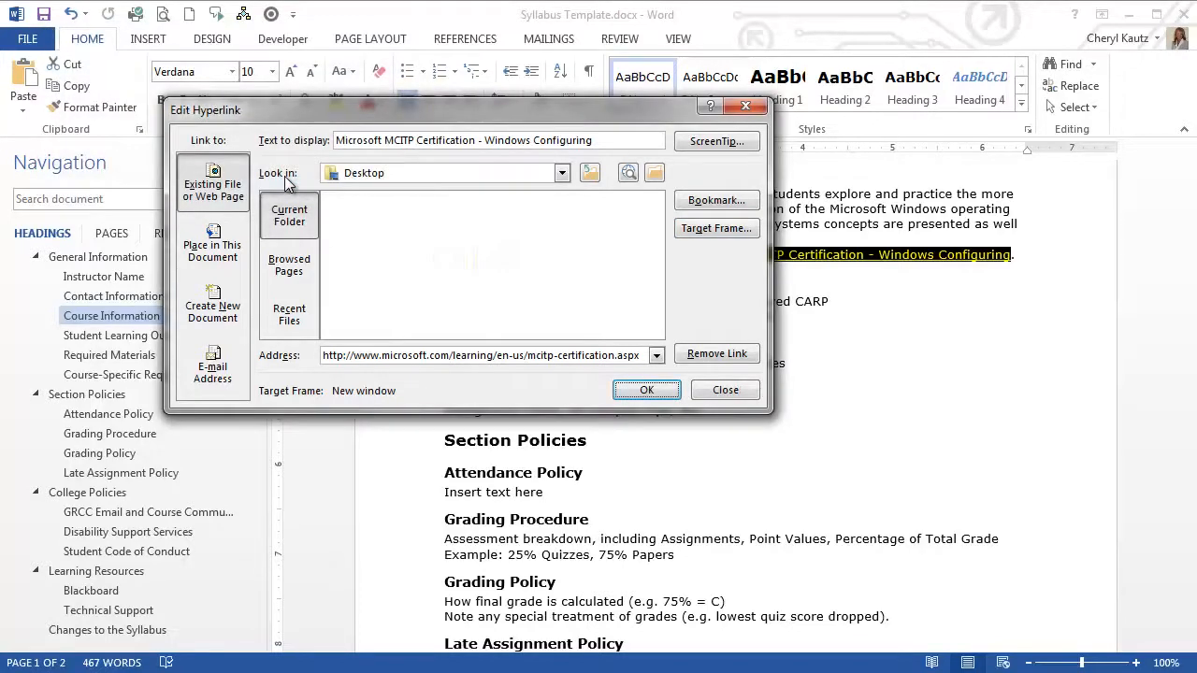
pyautogui.click(647, 391)
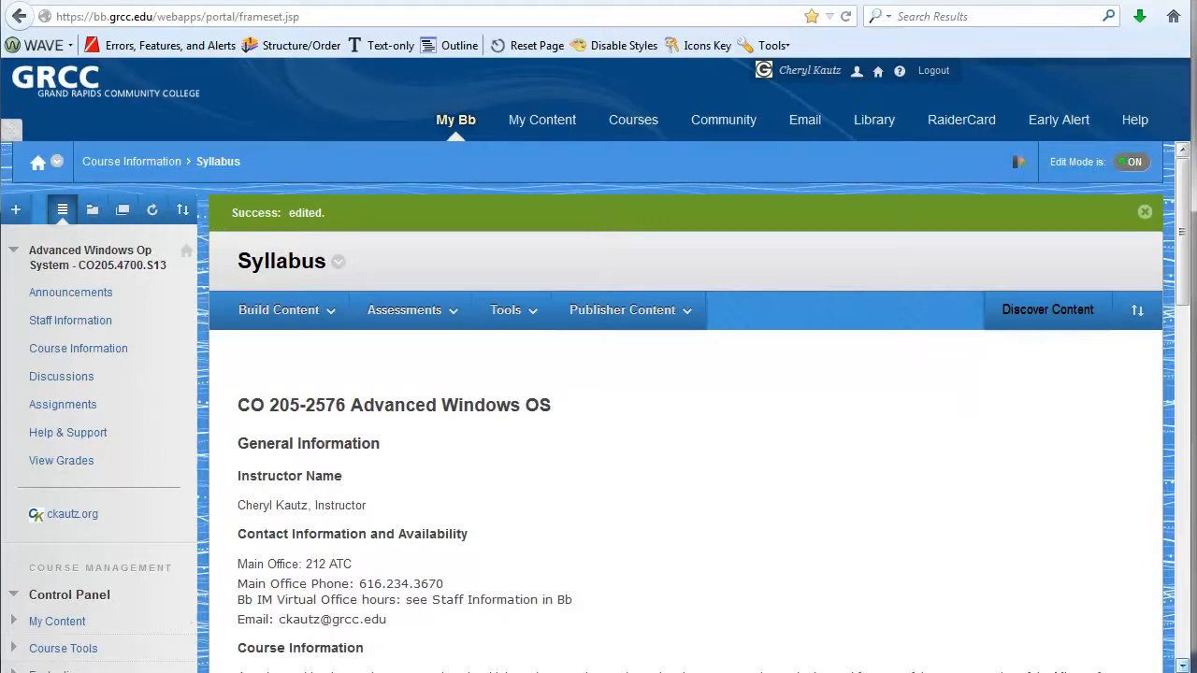
# Test the edited MCITP certification link under Course Information on the Blackboard Syllabus page
pyautogui.scroll(-5, 889, 567)
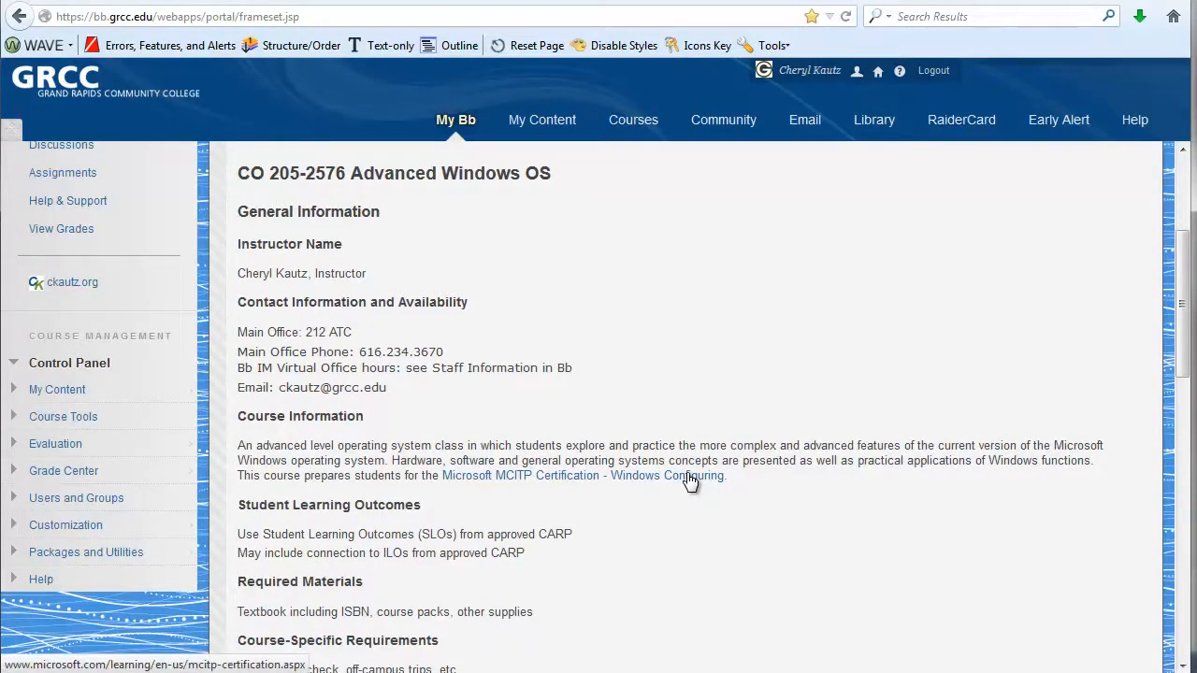
pyautogui.click(689, 479)
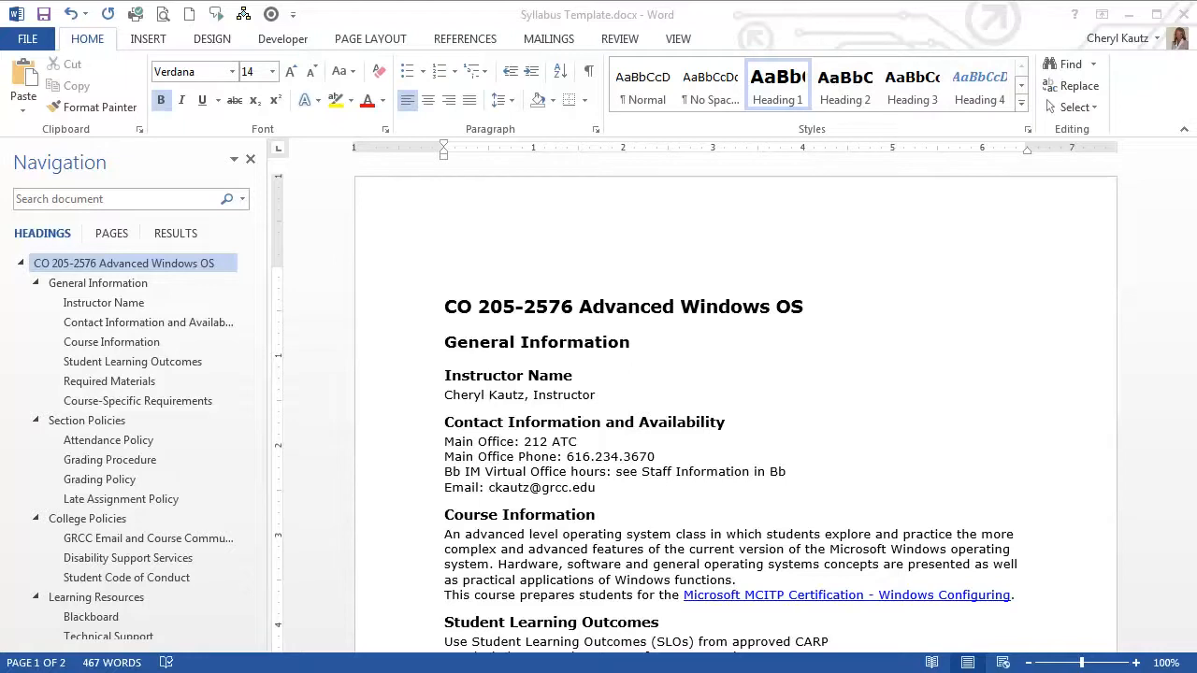
pyautogui.click(785, 512)
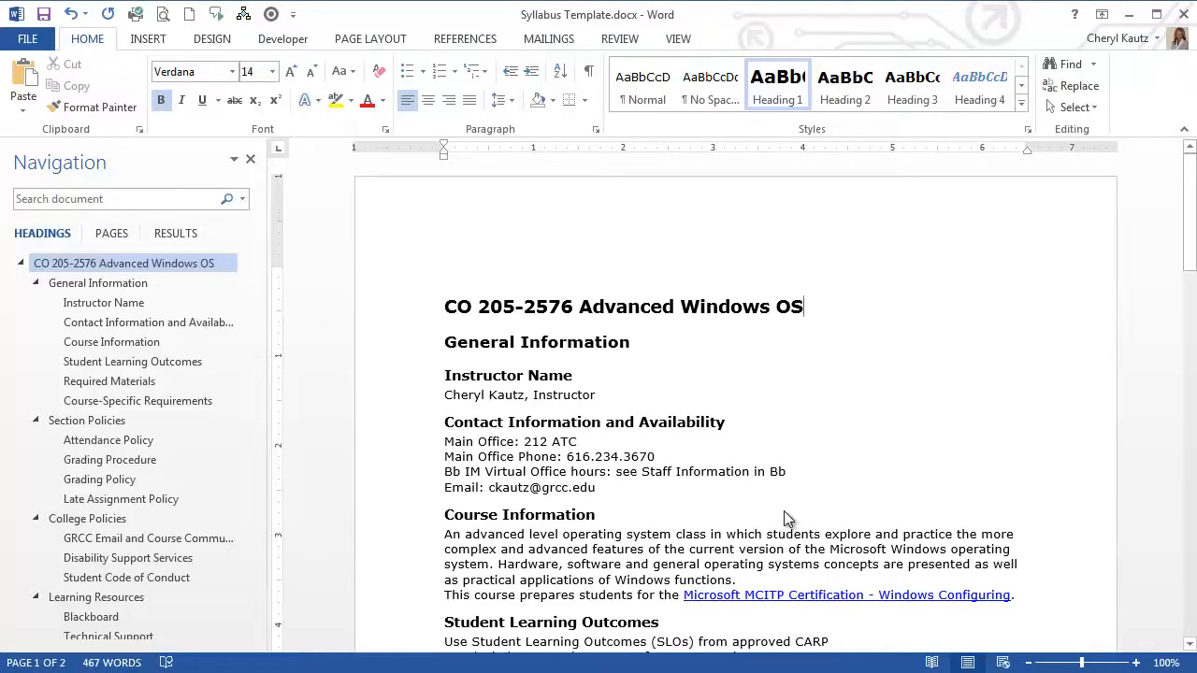
pyautogui.scroll(-2, 790, 514)
pyautogui.scroll(-3, 806, 501)
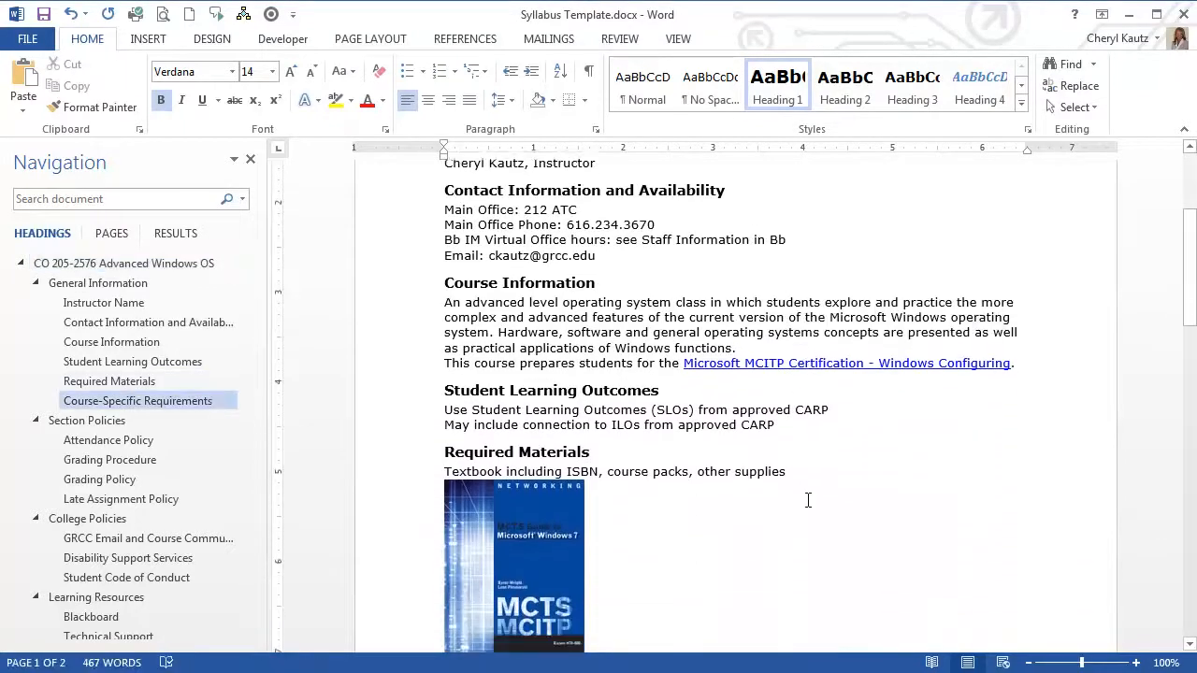
pyautogui.scroll(-3, 808, 501)
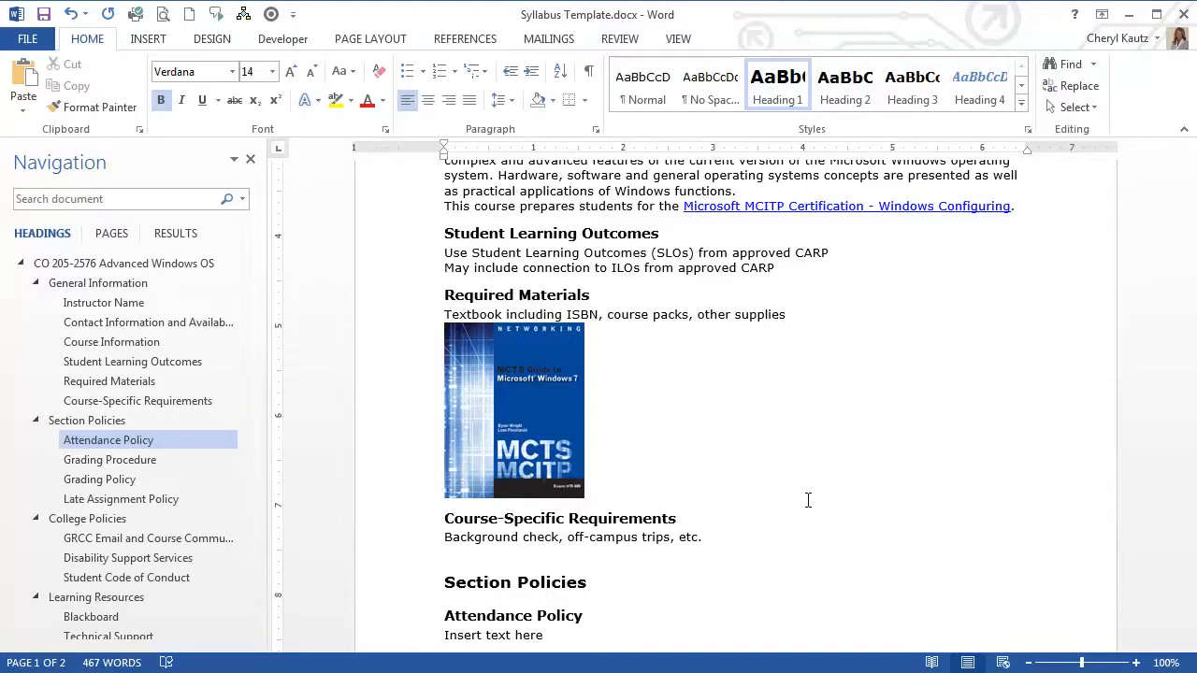
pyautogui.click(517, 438)
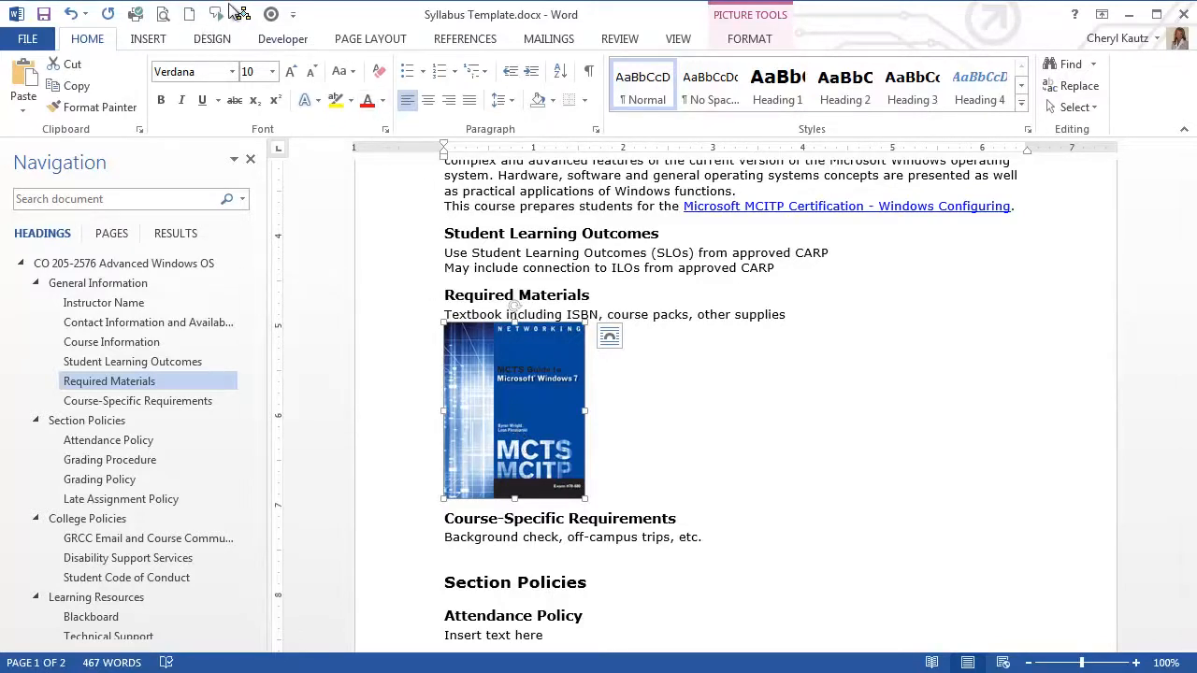
pyautogui.click(156, 43)
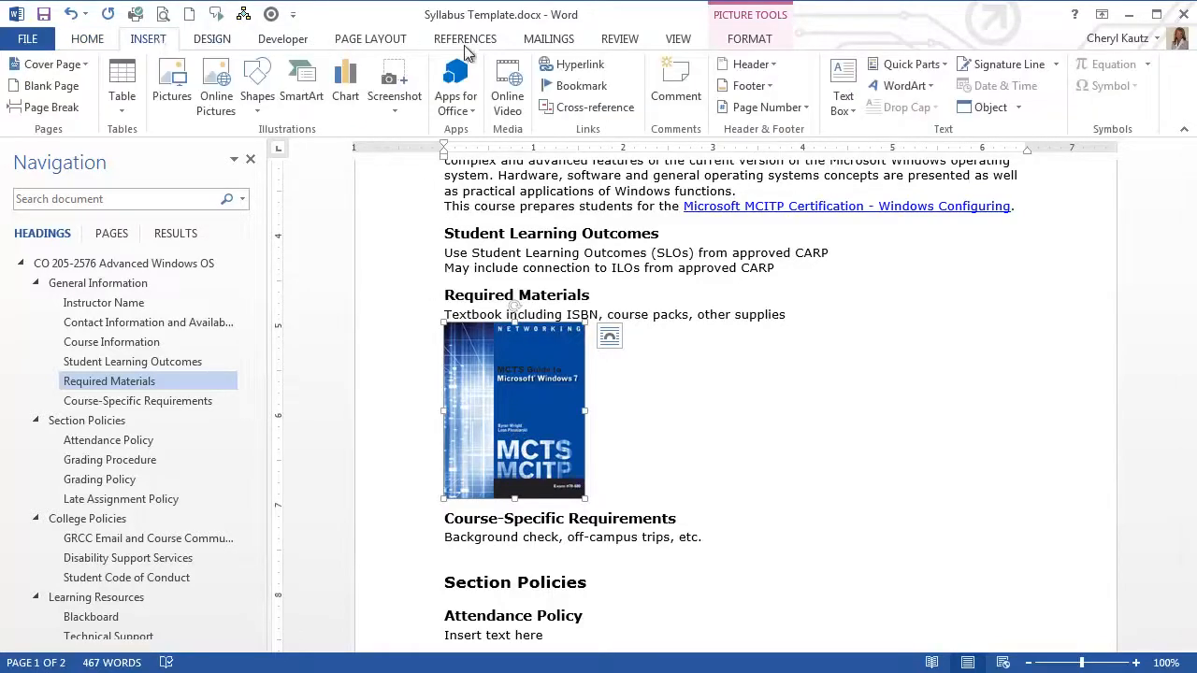
pyautogui.click(593, 72)
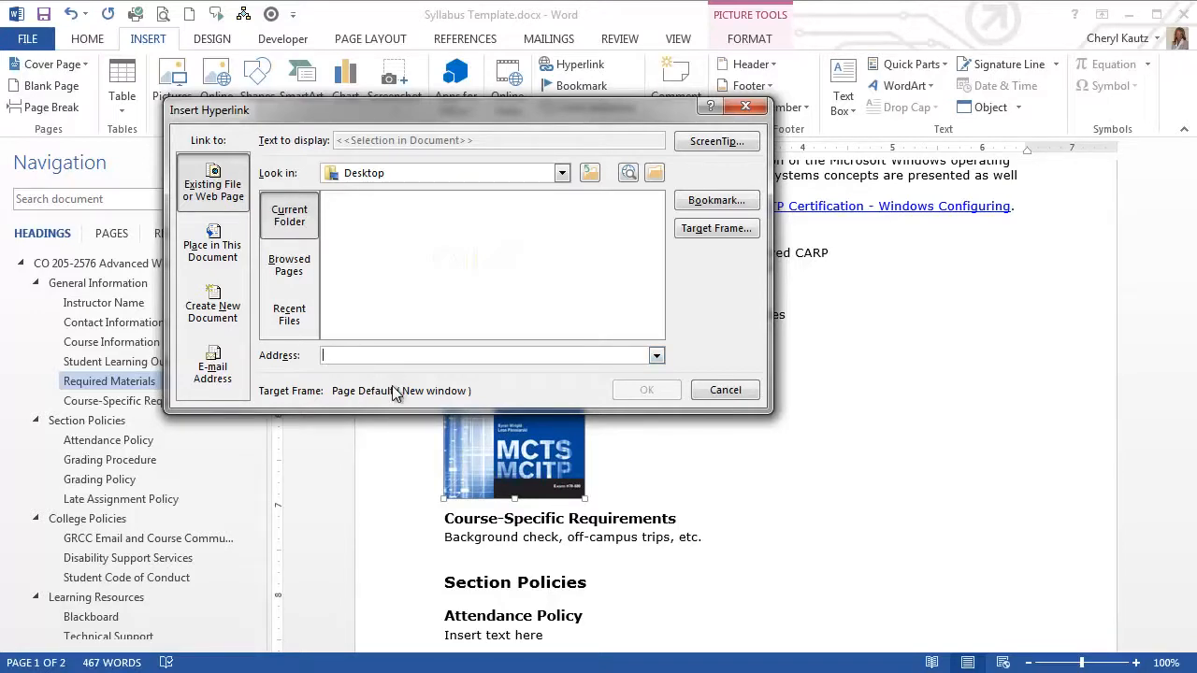
pyautogui.hotkey('ctrl', 'v')
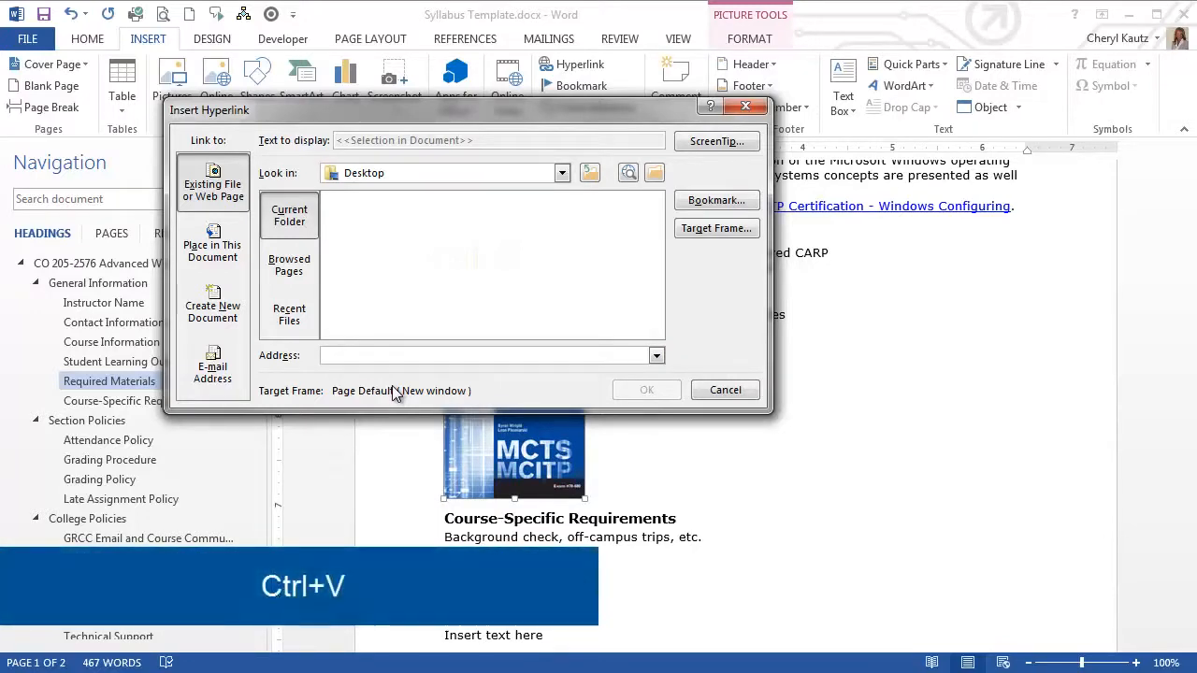
pyautogui.hotkey('ctrl', 'v')
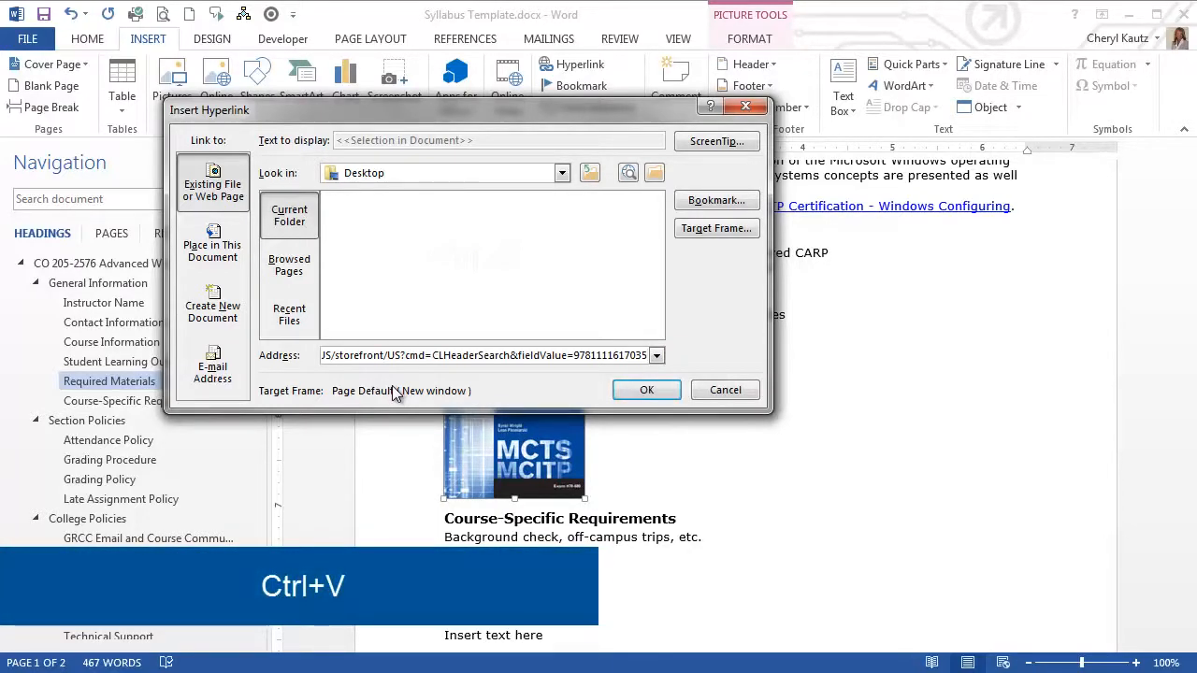
pyautogui.click(645, 390)
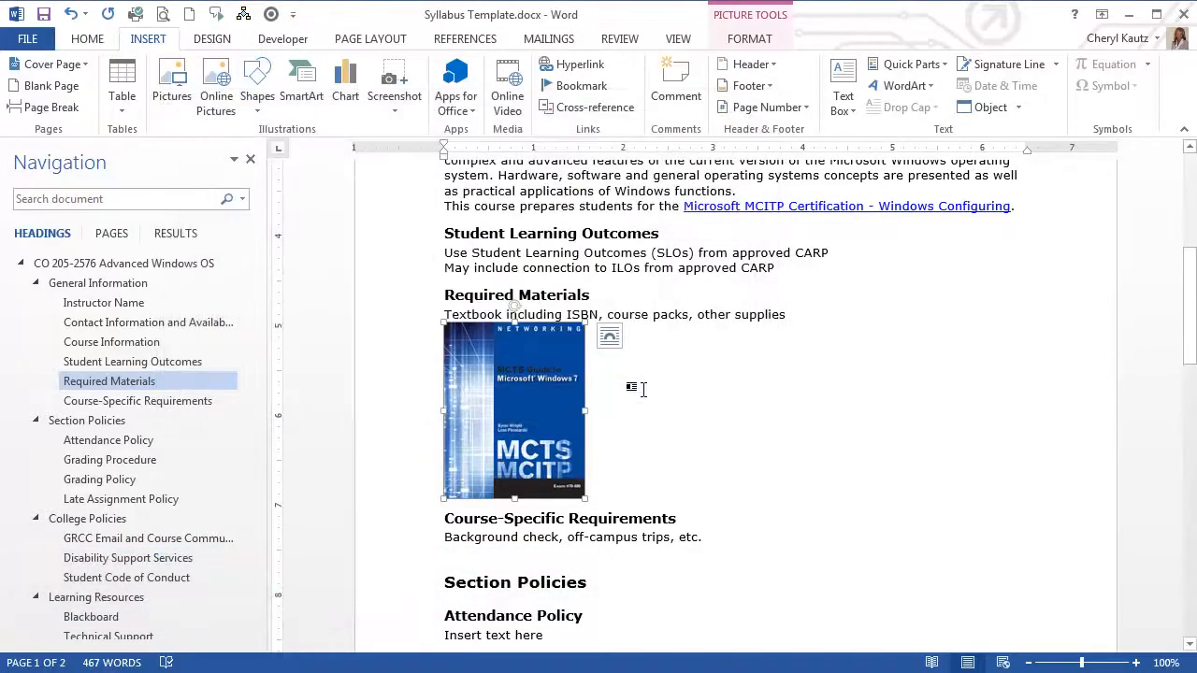